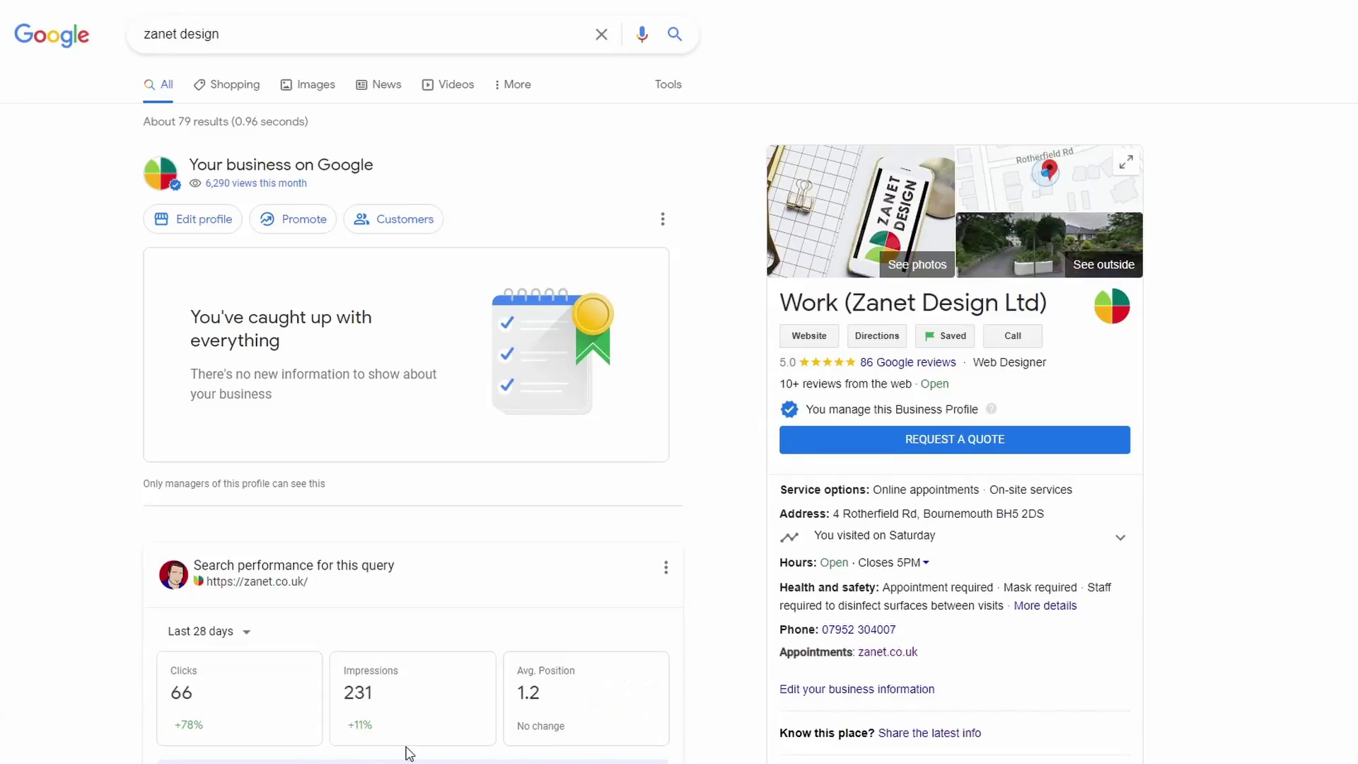
Step: Scroll the 'zanet design' web results, then switch to the Images results and scroll them
{"action": "scroll", "coordinate": [1228, 534], "scroll_direction": "down", "scroll_amount": 15}
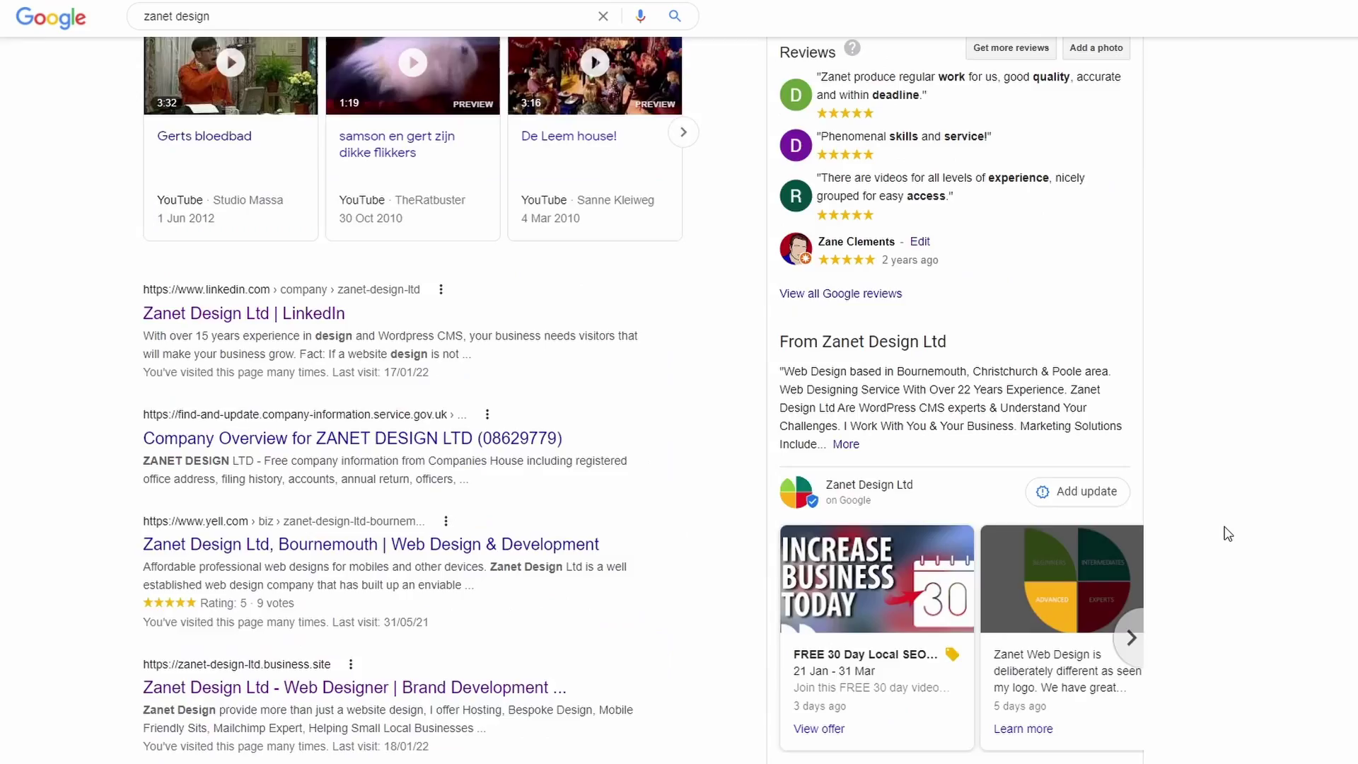
{"action": "scroll", "coordinate": [558, 397], "scroll_direction": "up", "scroll_amount": 15}
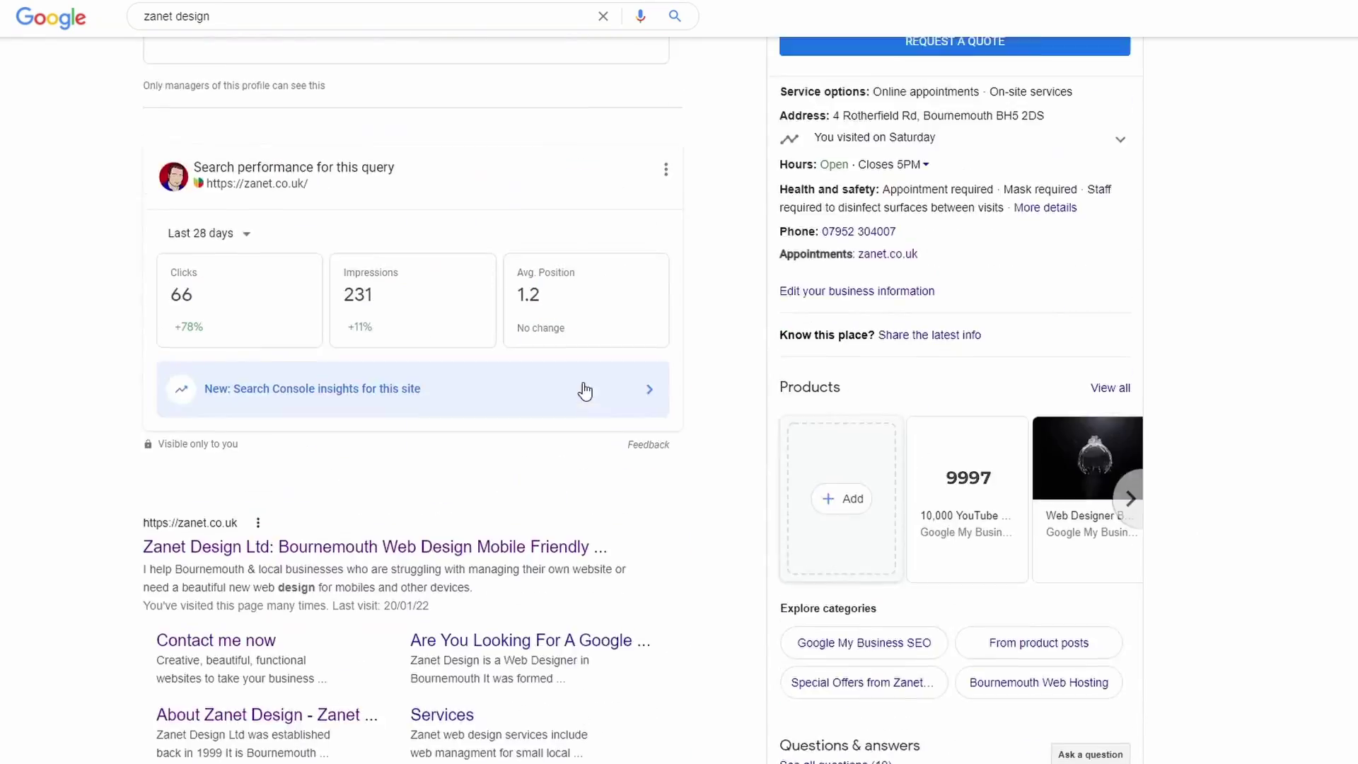
{"action": "left_click", "coordinate": [314, 88]}
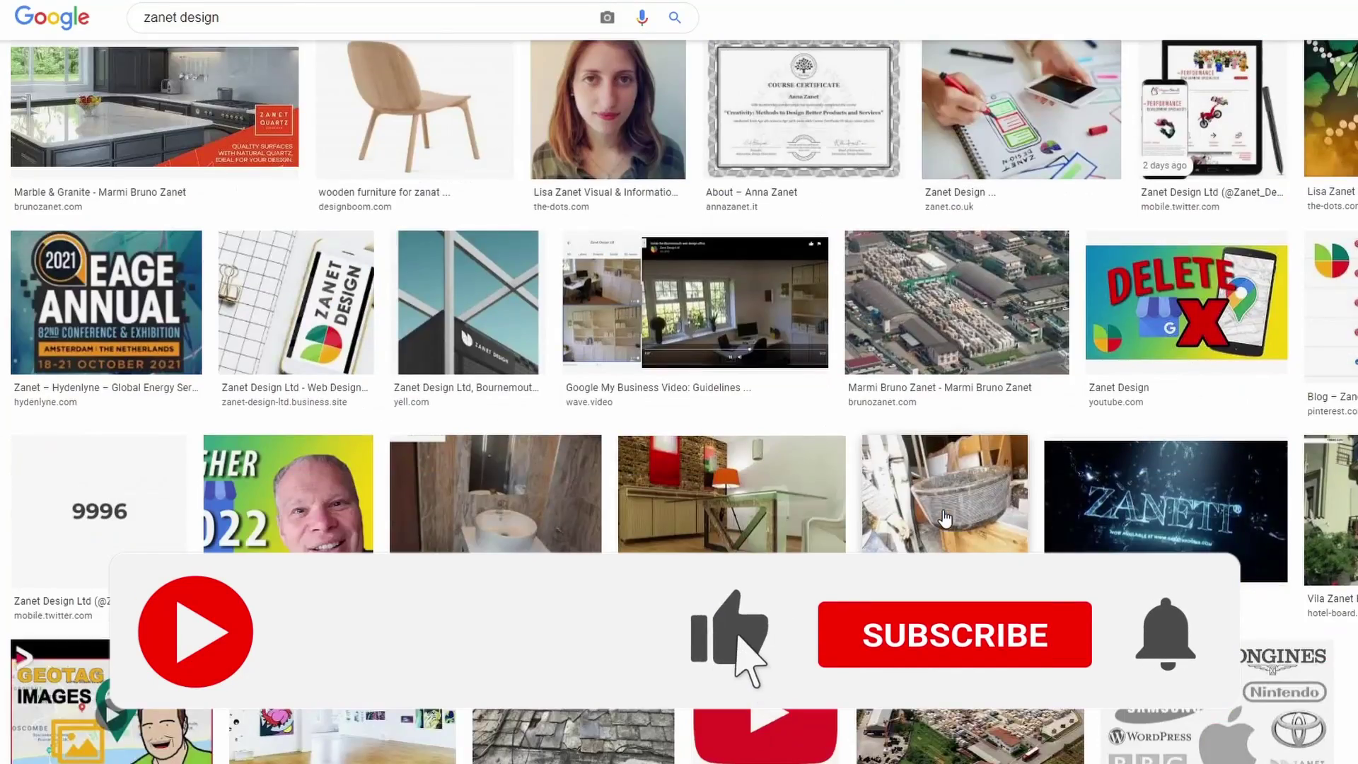
Step: Scroll down the Zanet Design channel past its Boost My Business and Start Here shelves
{"action": "scroll", "coordinate": [946, 517], "scroll_direction": "down", "scroll_amount": 5}
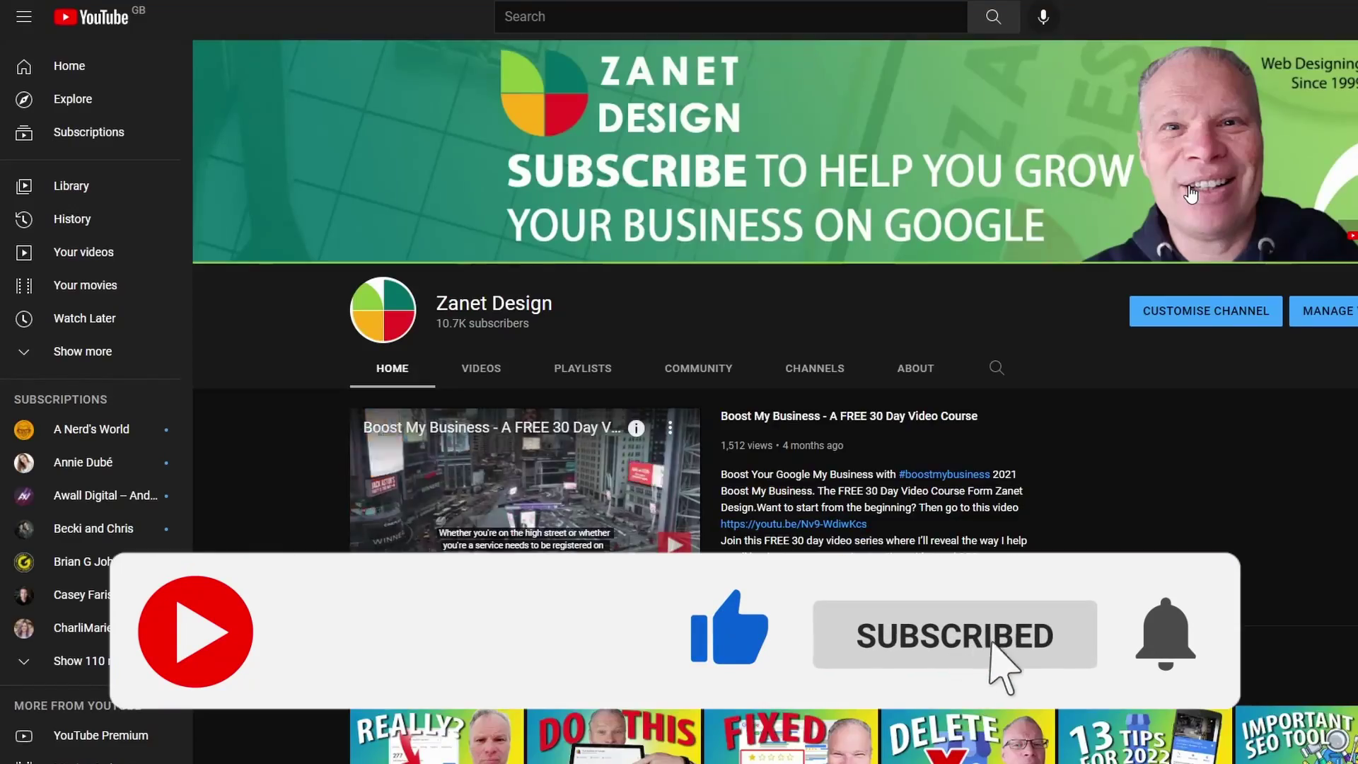
{"action": "scroll", "coordinate": [1077, 347], "scroll_direction": "down", "scroll_amount": 20}
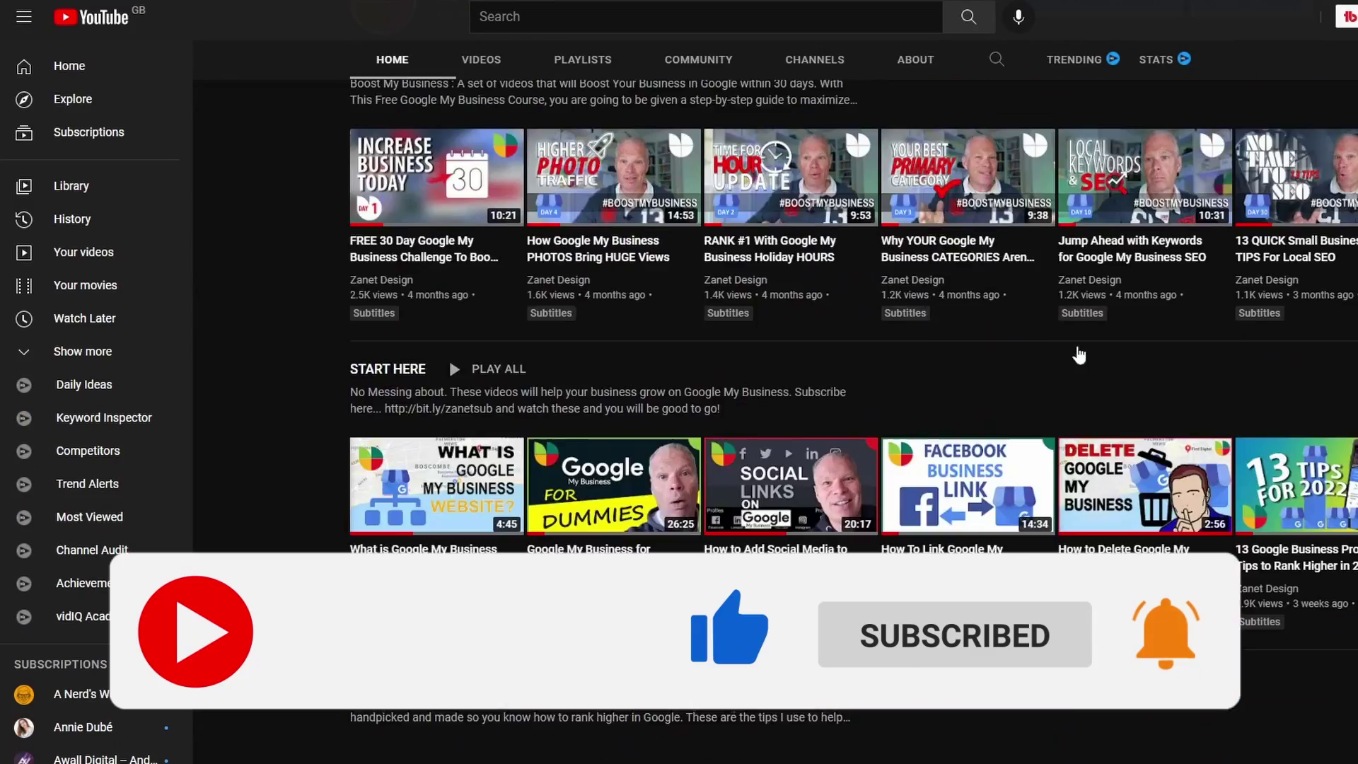
{"action": "scroll", "coordinate": [1079, 354], "scroll_direction": "down", "scroll_amount": 5}
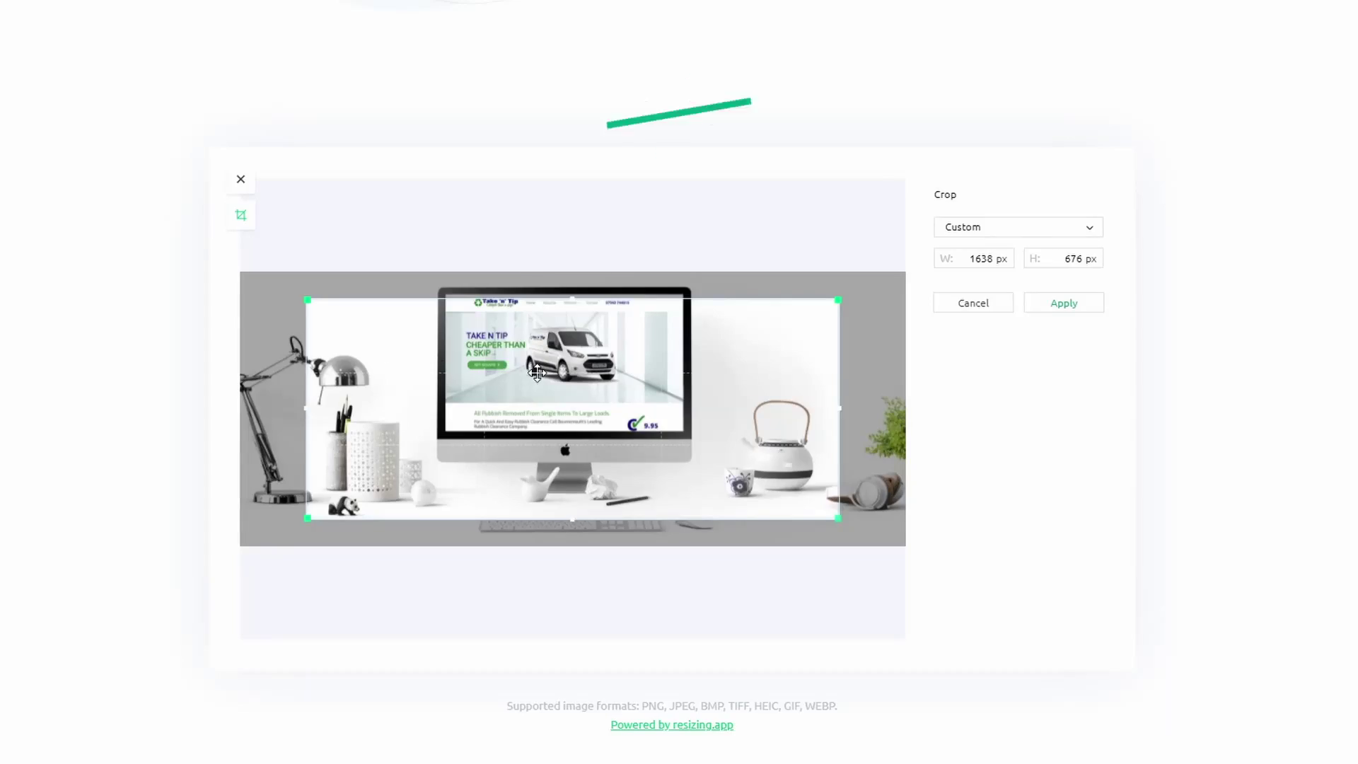
Step: Nudge the crop frame on the desk mockup and bring up the resizing.app upload panel
{"action": "left_click_drag", "start_coordinate": [549, 378], "coordinate": [528, 357]}
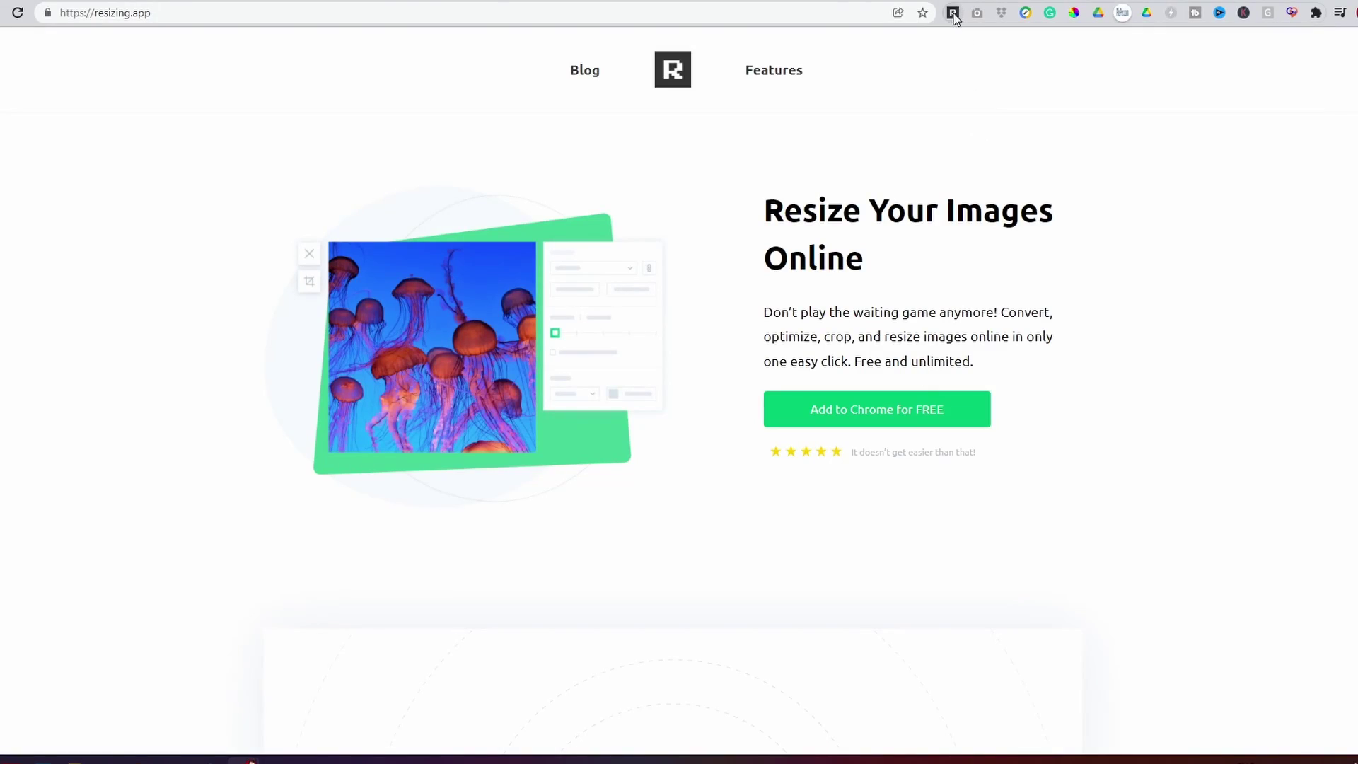
{"action": "left_click", "coordinate": [954, 13]}
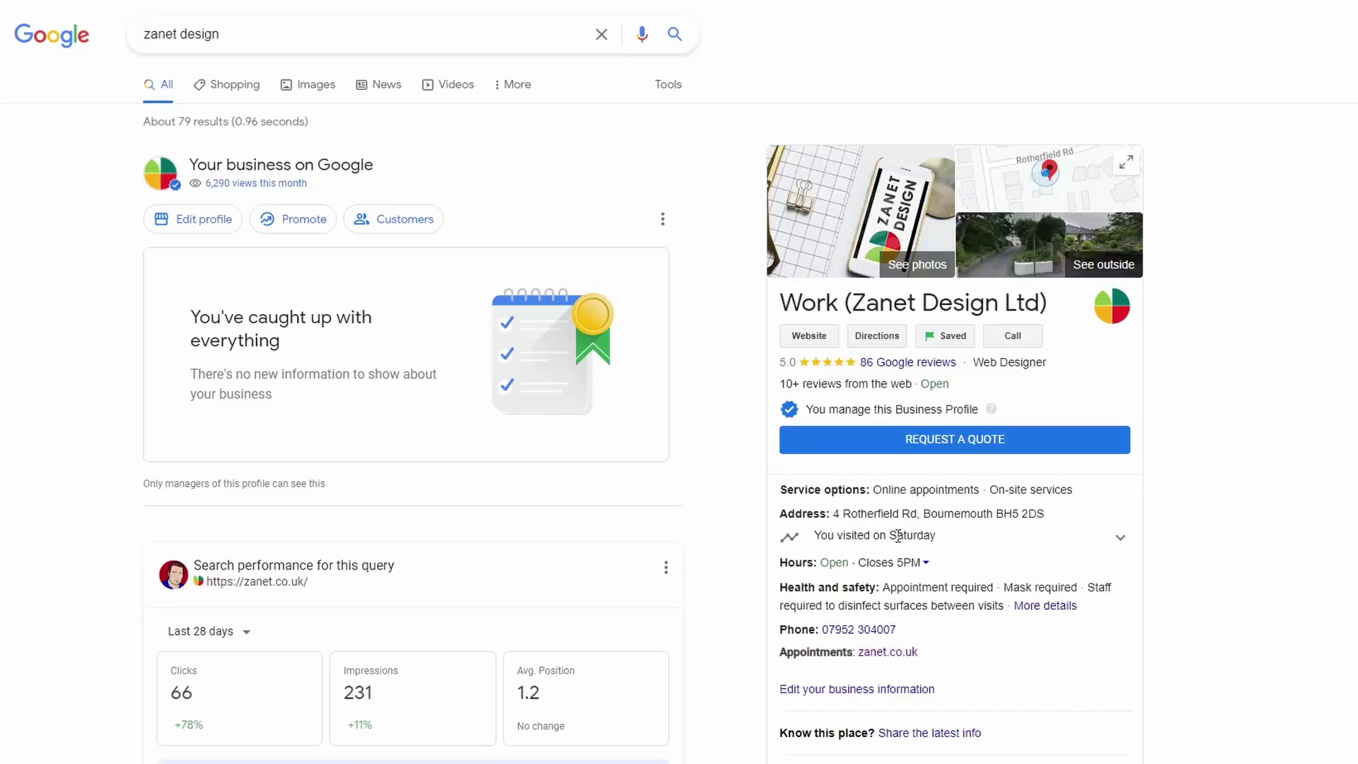
Step: Scroll the 'resizing app' search results and go to the Resizing.app: Resize Images Online site
{"action": "scroll", "coordinate": [1228, 534], "scroll_direction": "down", "scroll_amount": 8}
{"action": "scroll", "coordinate": [1229, 534], "scroll_direction": "down", "scroll_amount": 12}
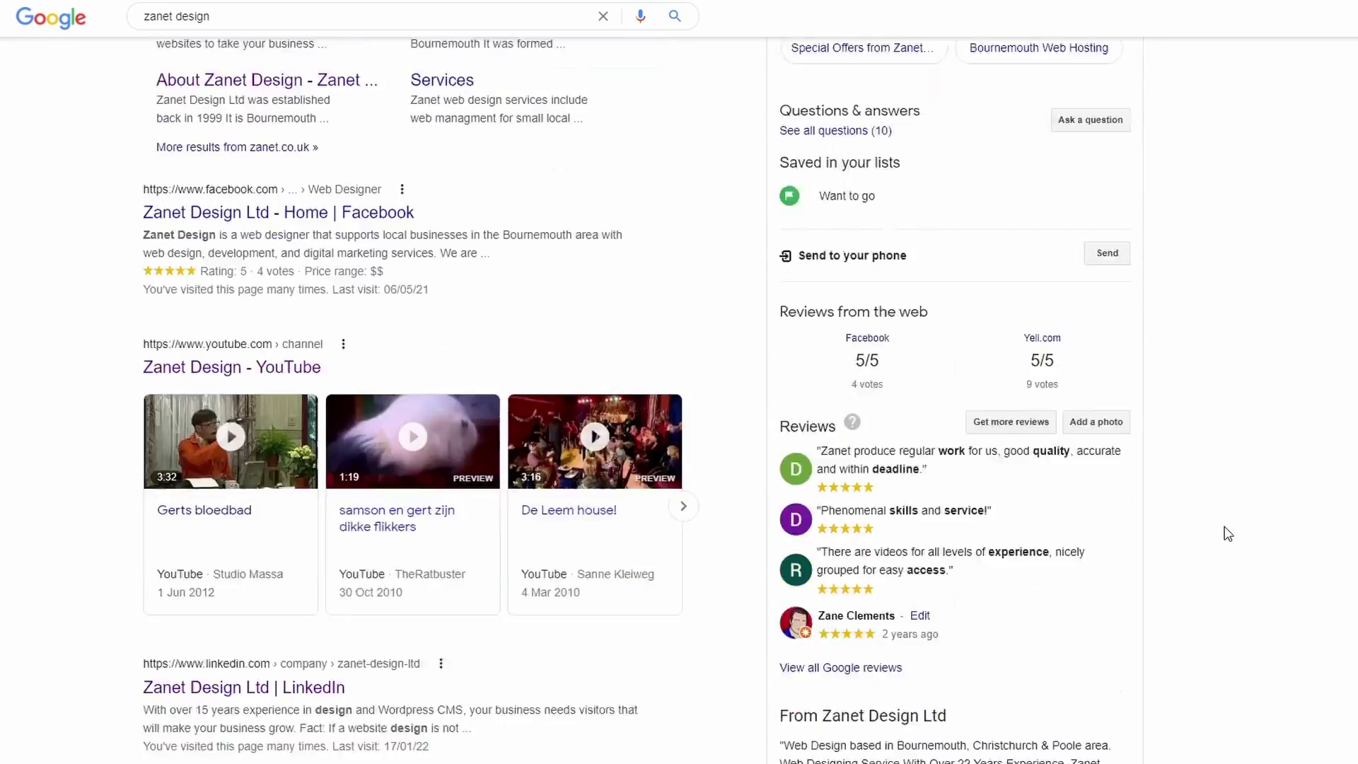
{"action": "scroll", "coordinate": [1228, 535], "scroll_direction": "down", "scroll_amount": 5}
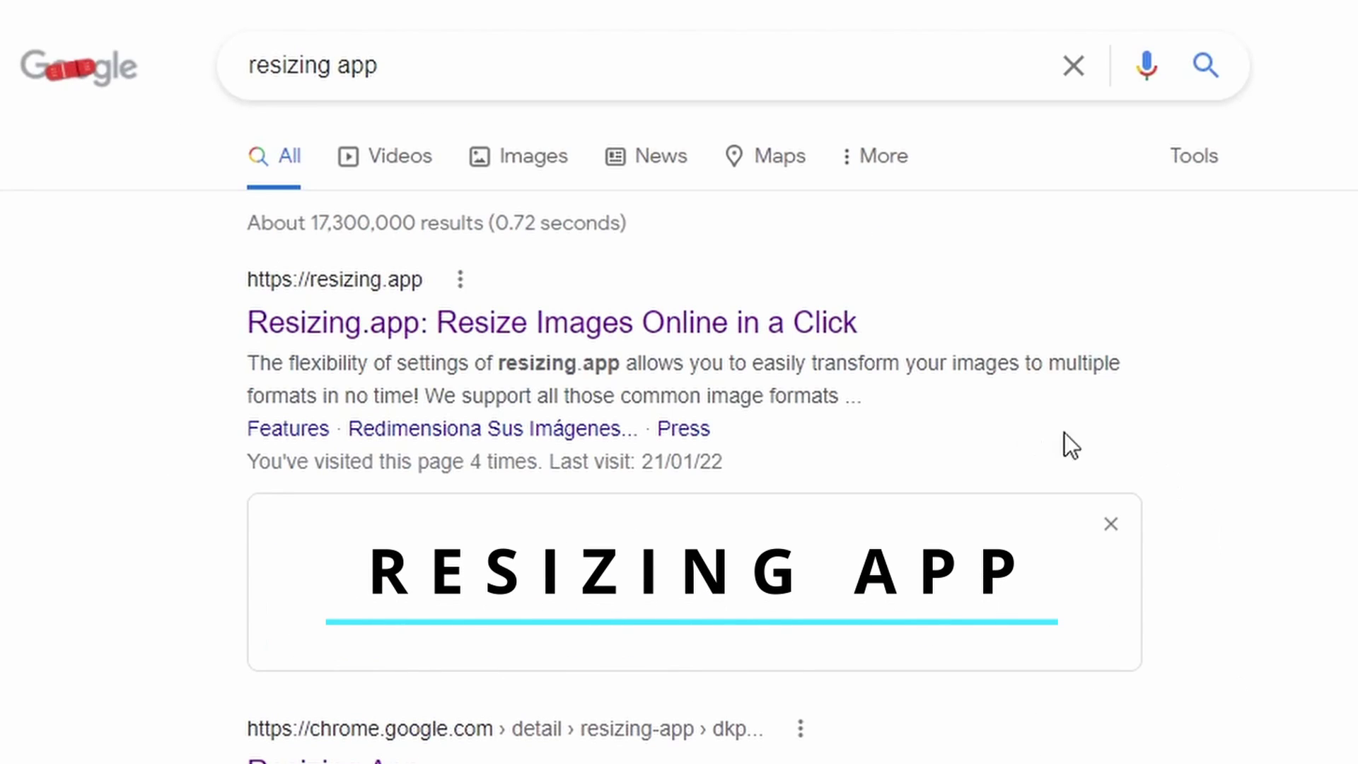
{"action": "left_click", "coordinate": [447, 331]}
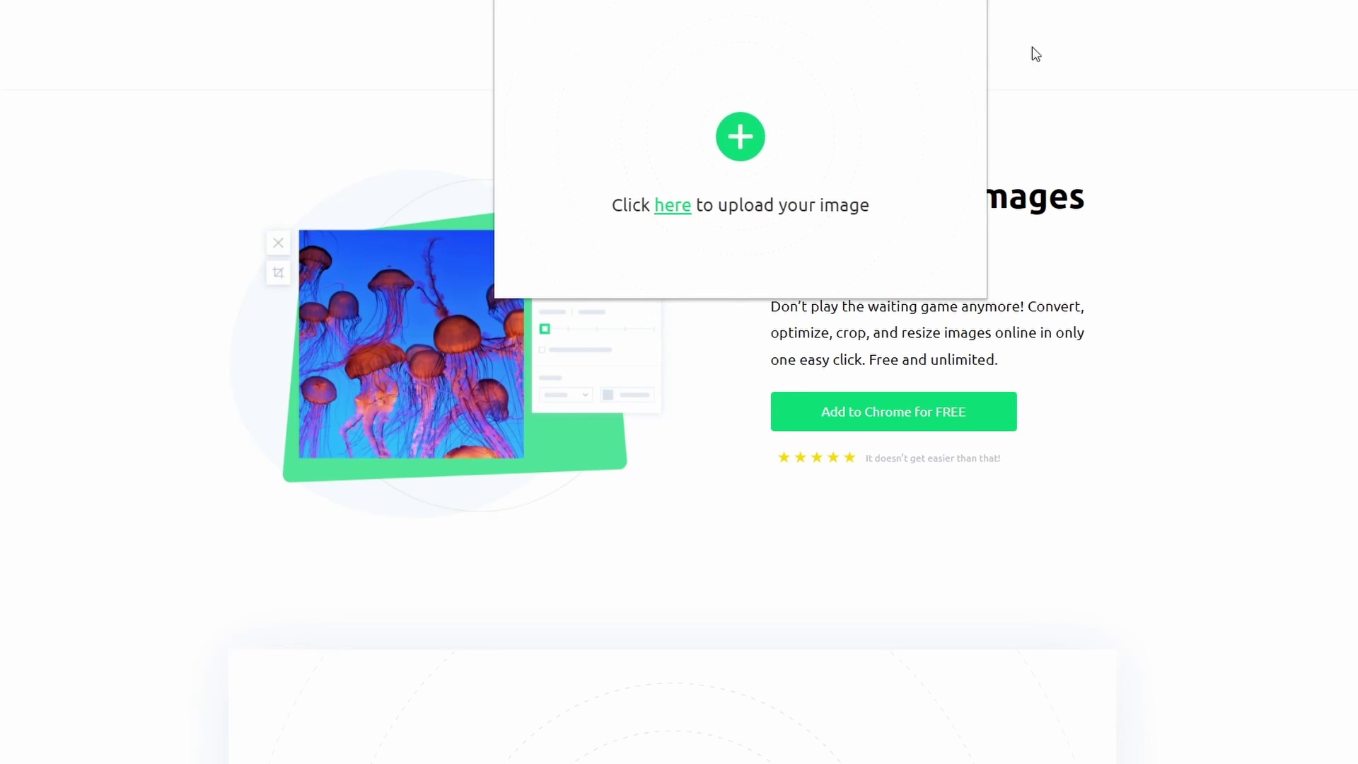
Step: Upload small-business-management.jpg from the file dialog into the resizing.app editor
{"action": "scroll", "coordinate": [1156, 295], "scroll_direction": "down", "scroll_amount": 9}
{"action": "scroll", "coordinate": [1157, 298], "scroll_direction": "up", "scroll_amount": 2}
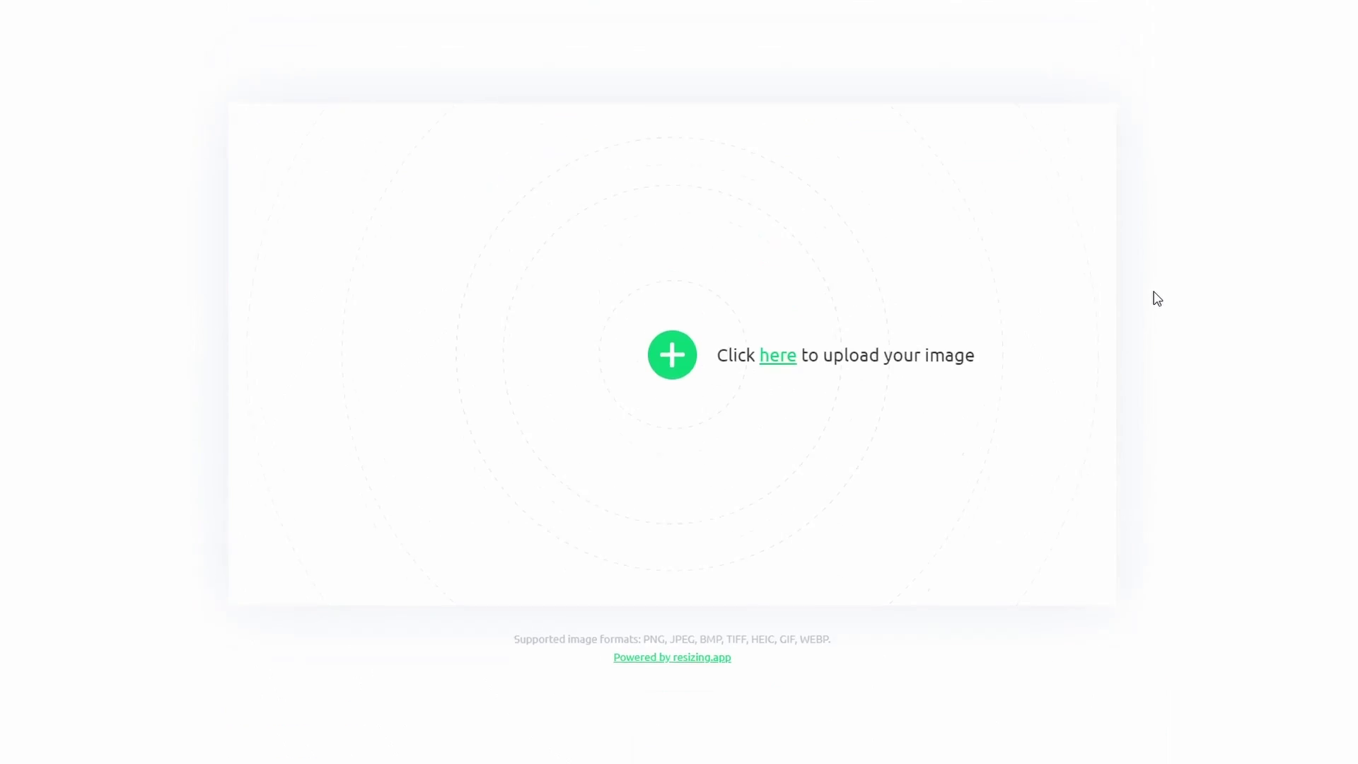
{"action": "scroll", "coordinate": [1156, 297], "scroll_direction": "up", "scroll_amount": 1}
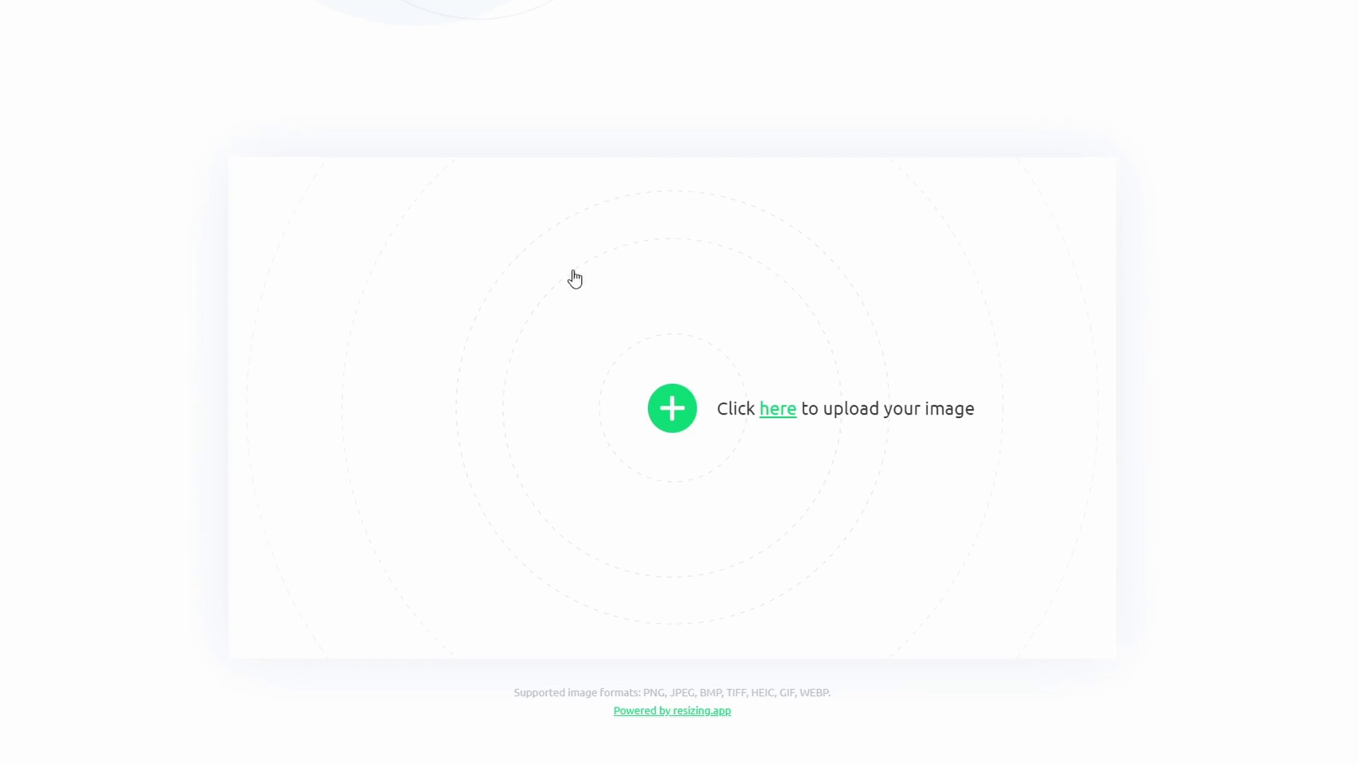
{"action": "left_click", "coordinate": [678, 406]}
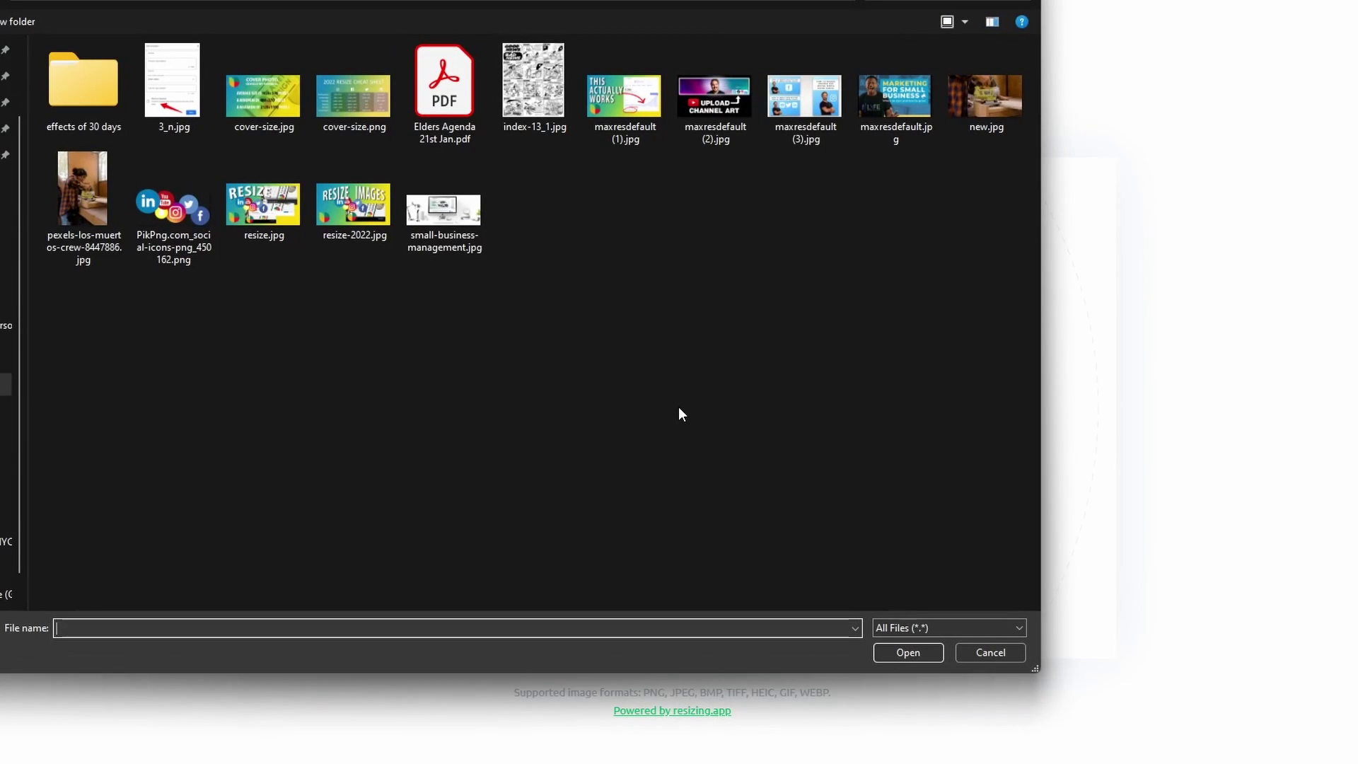
{"action": "left_click", "coordinate": [909, 652]}
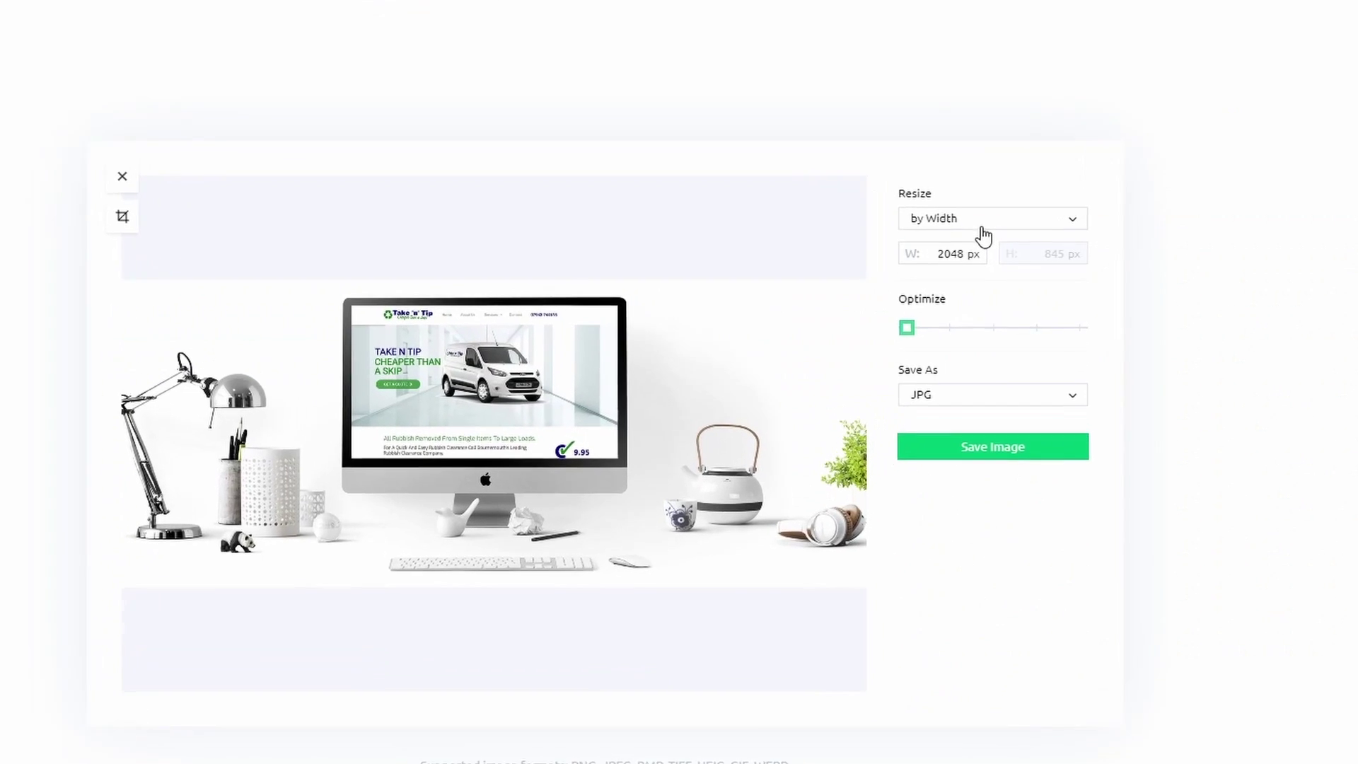
Step: Keep resizing by Width and start an 851 × 315 crop at the mockup's top-left corner
{"action": "left_click", "coordinate": [991, 234]}
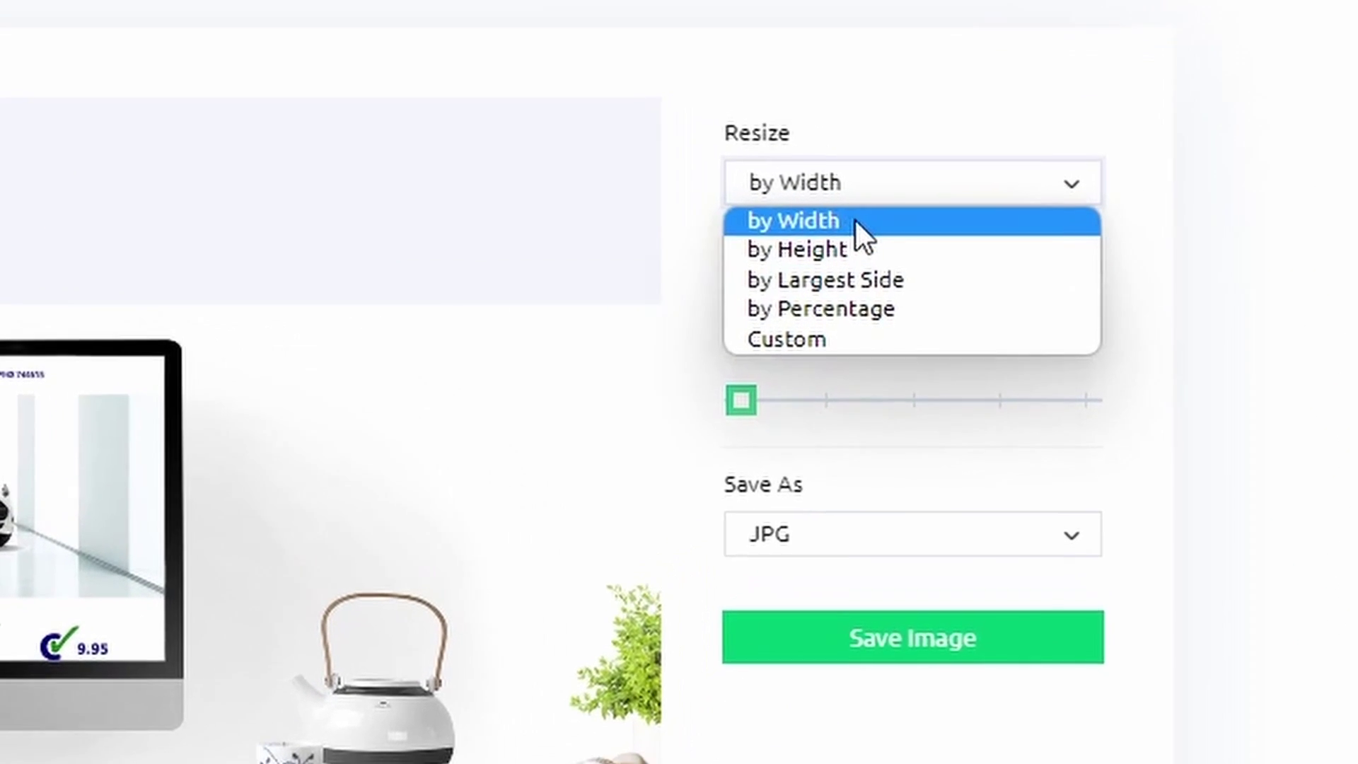
{"action": "key", "text": "Escape"}
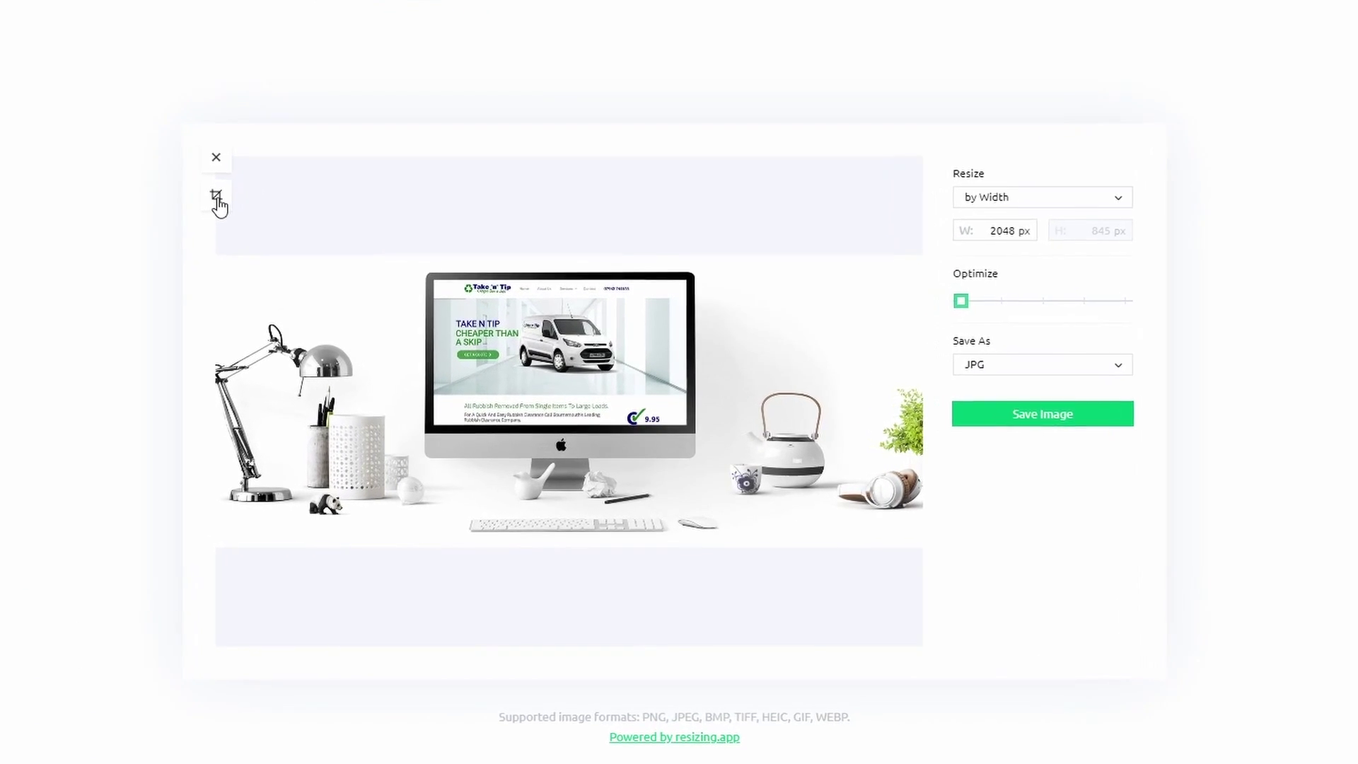
{"action": "left_click", "coordinate": [218, 199]}
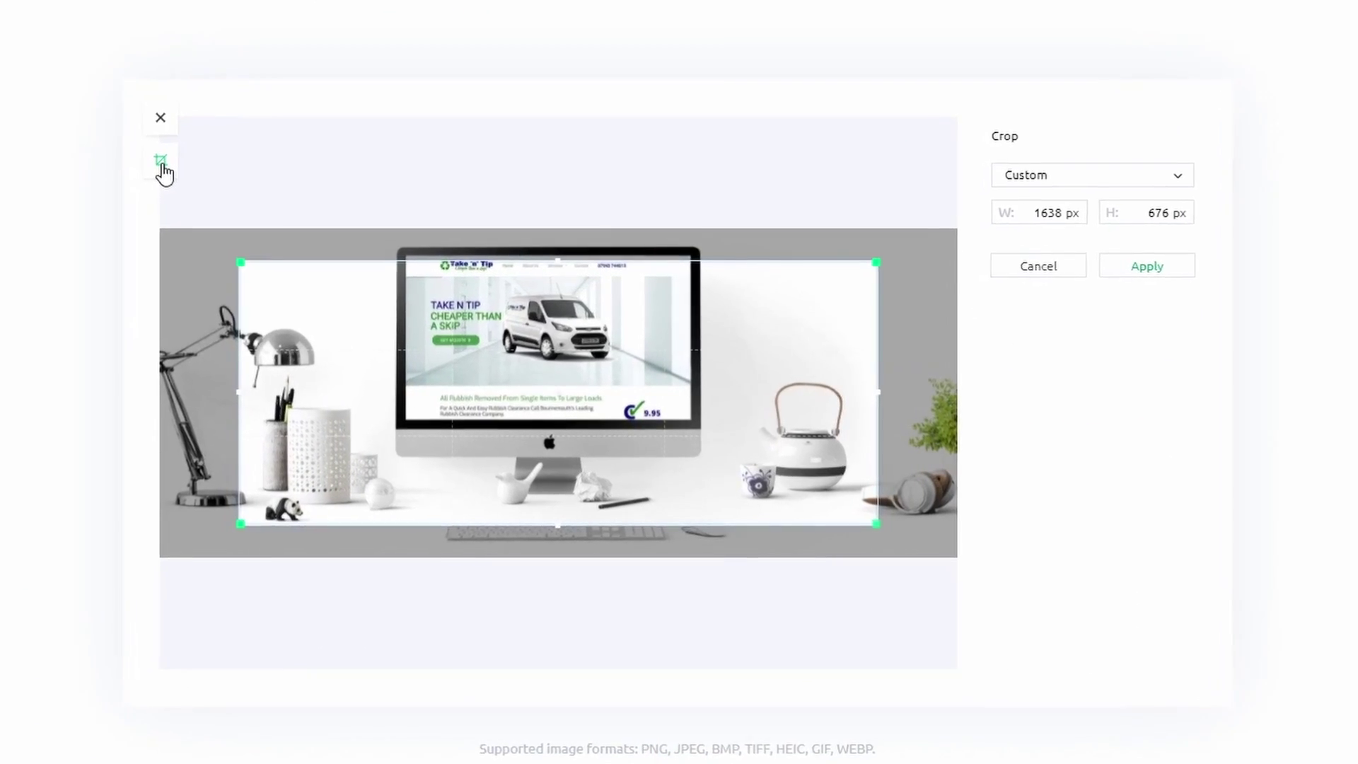
{"action": "left_click_drag", "start_coordinate": [499, 351], "coordinate": [482, 311]}
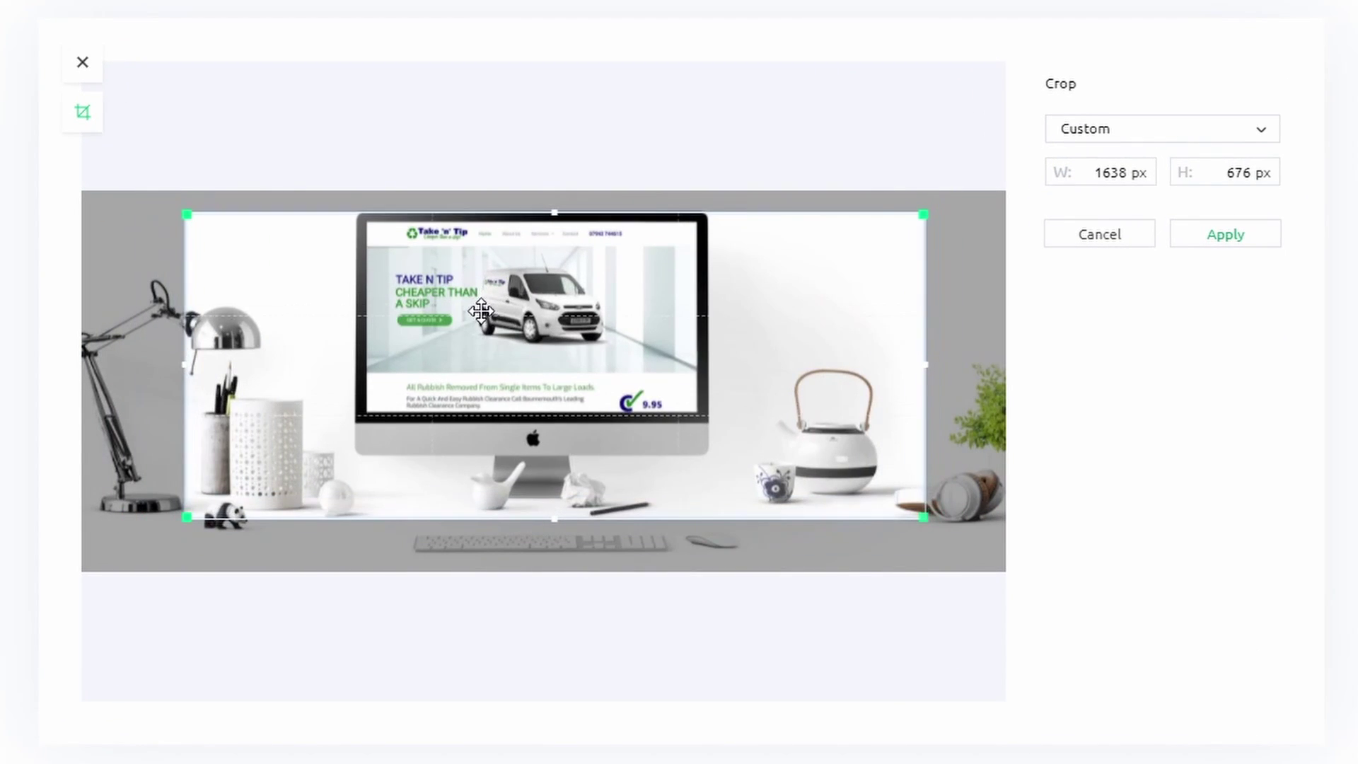
{"action": "left_click", "coordinate": [1246, 173]}
{"action": "type", "text": "315"}
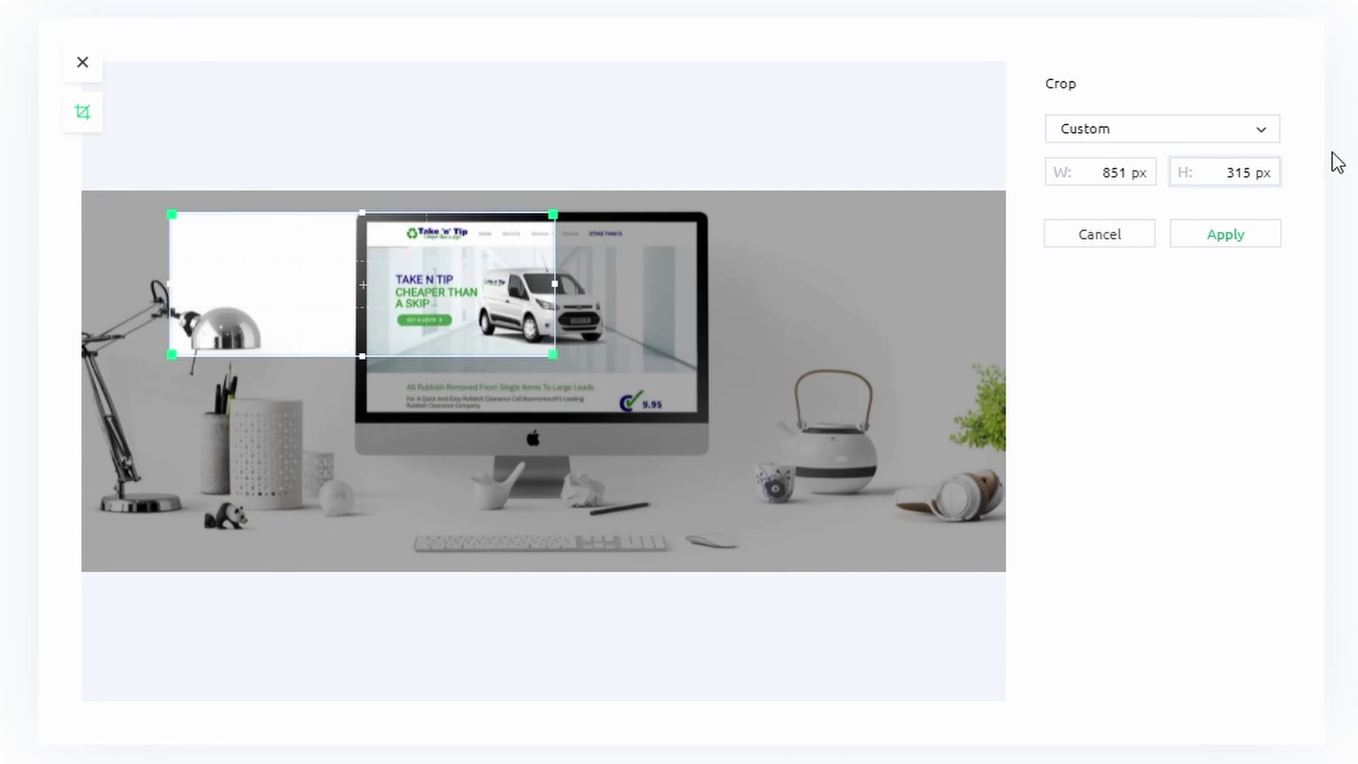
Step: Reposition and stretch the crop to 2044 × 757 px across the mockup, then apply it
{"action": "left_click_drag", "start_coordinate": [447, 272], "coordinate": [792, 378]}
{"action": "left_click_drag", "start_coordinate": [692, 420], "coordinate": [295, 295]}
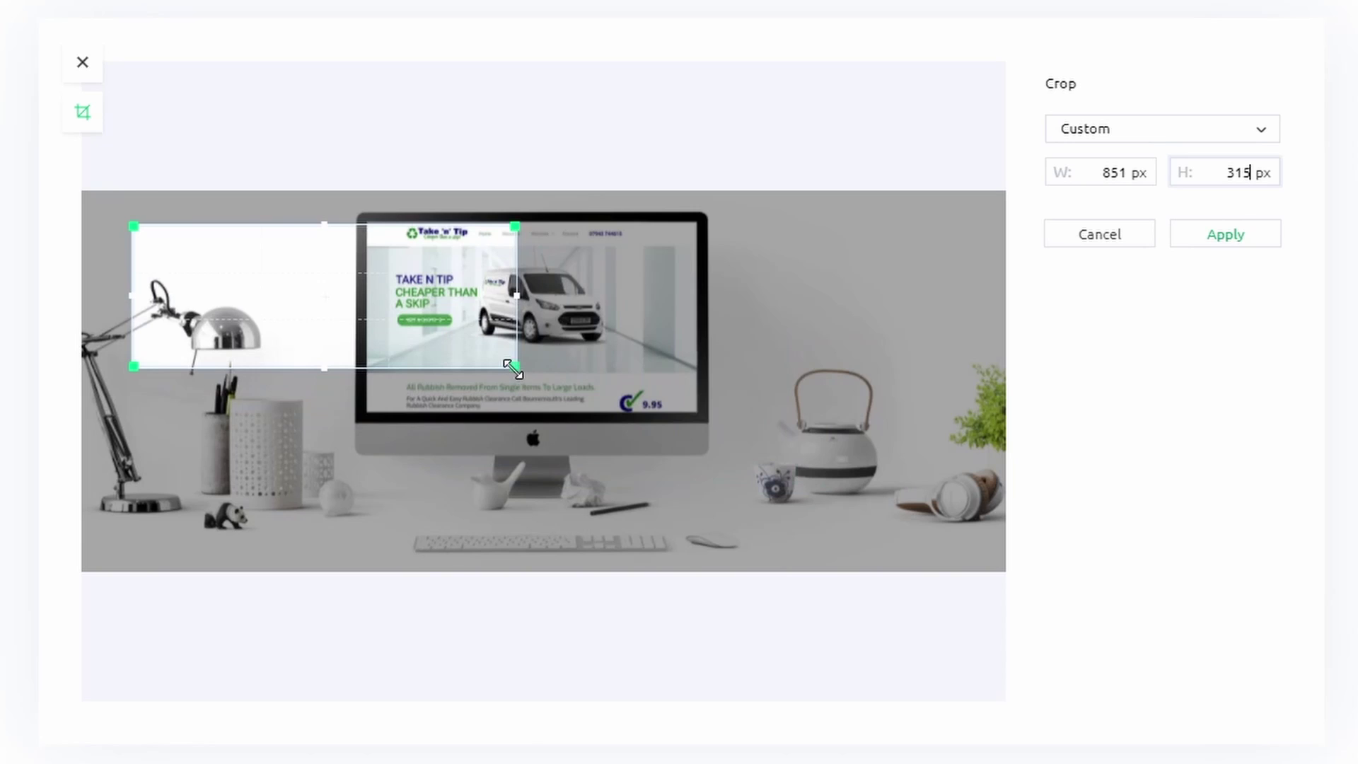
{"action": "left_click_drag", "start_coordinate": [513, 368], "coordinate": [928, 563]}
{"action": "mouse_move", "coordinate": [764, 450]}
{"action": "left_mouse_down"}
{"action": "mouse_move", "coordinate": [786, 418]}
{"action": "mouse_move", "coordinate": [773, 439]}
{"action": "left_mouse_up"}
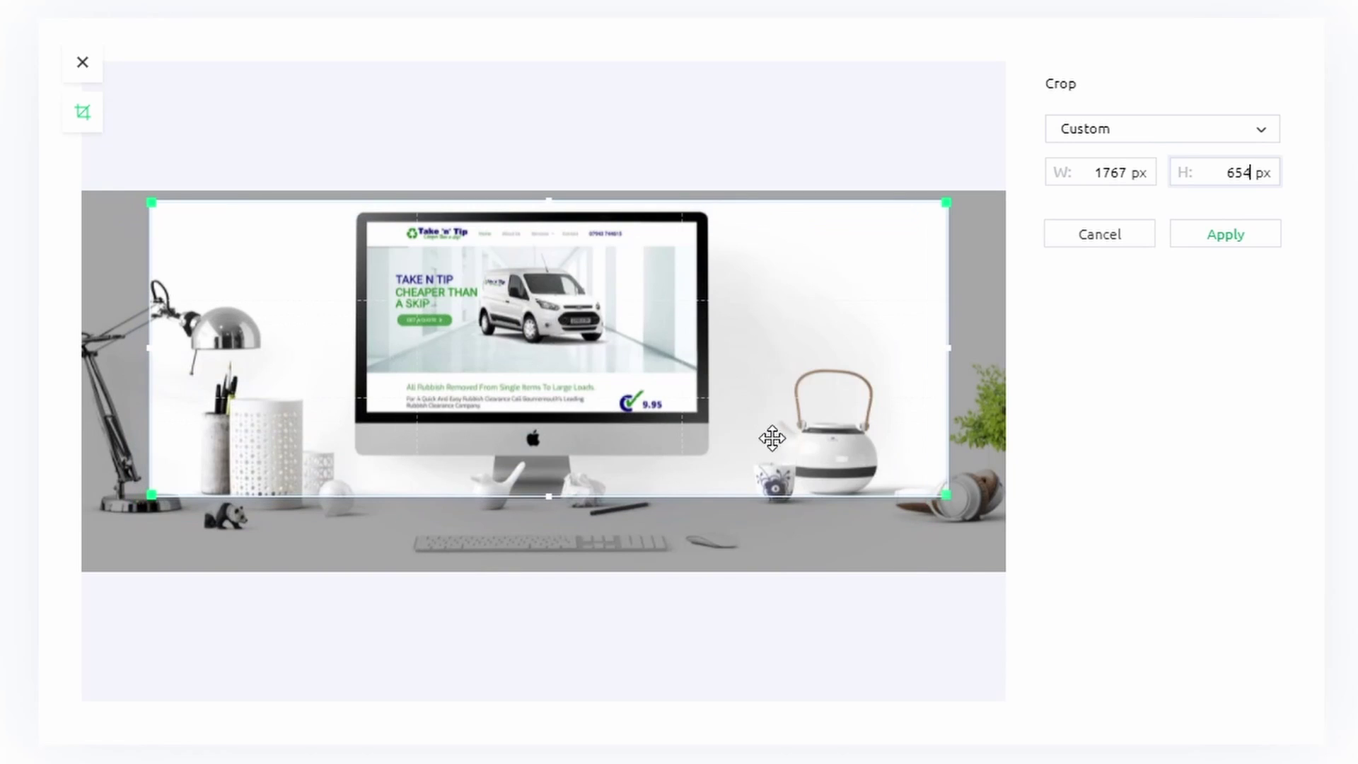
{"action": "left_click_drag", "start_coordinate": [775, 499], "coordinate": [787, 523]}
{"action": "left_click_drag", "start_coordinate": [158, 518], "coordinate": [117, 558]}
{"action": "left_click_drag", "start_coordinate": [637, 464], "coordinate": [801, 375]}
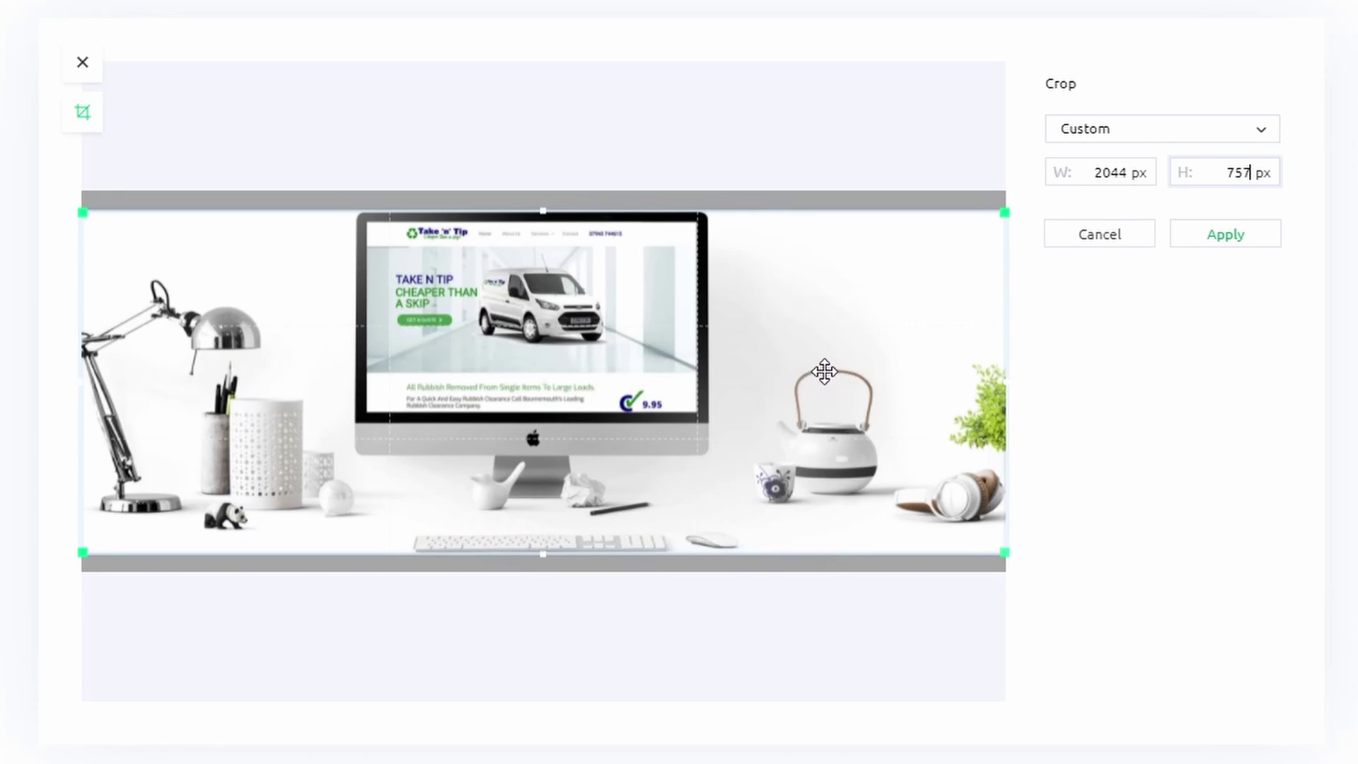
{"action": "left_click", "coordinate": [1238, 239]}
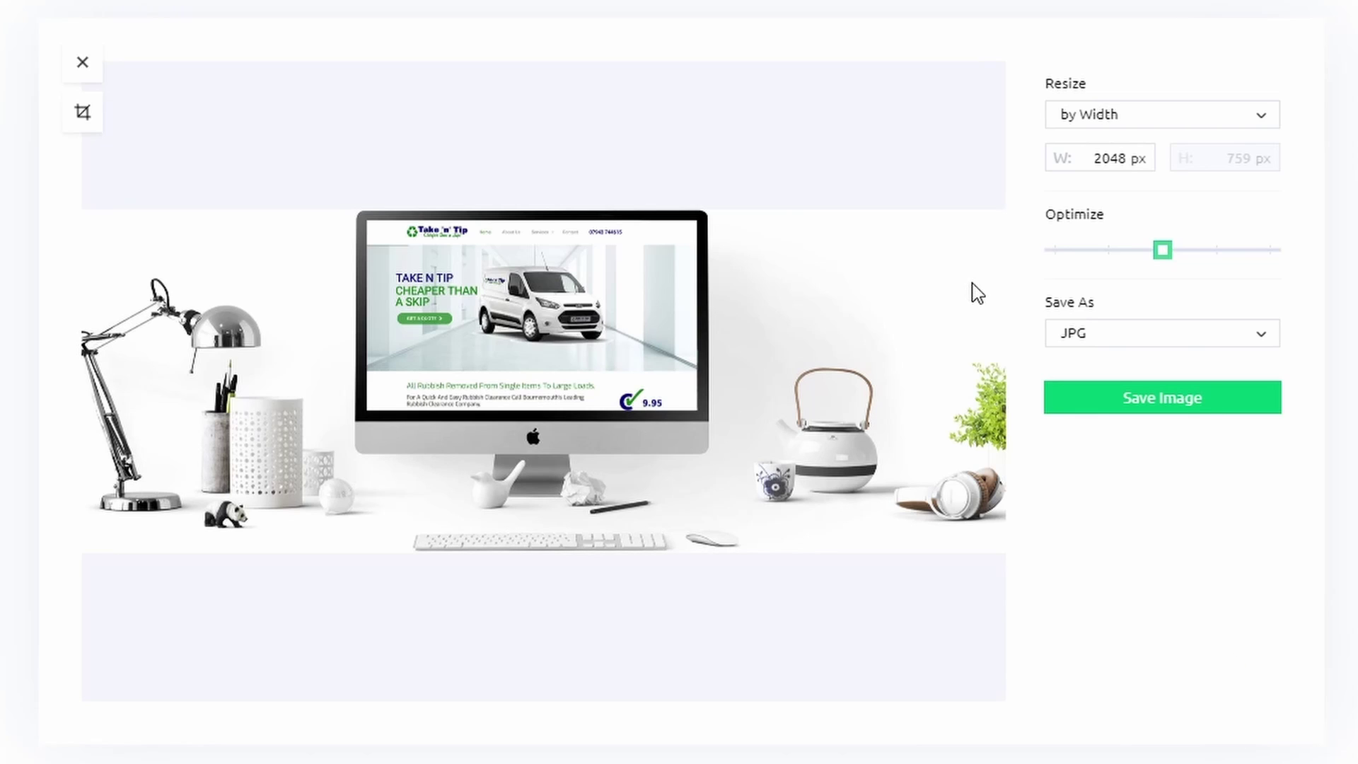
Step: Keep JPG as the Save As format and save the cropped desk mockup
{"action": "left_click", "coordinate": [1104, 341]}
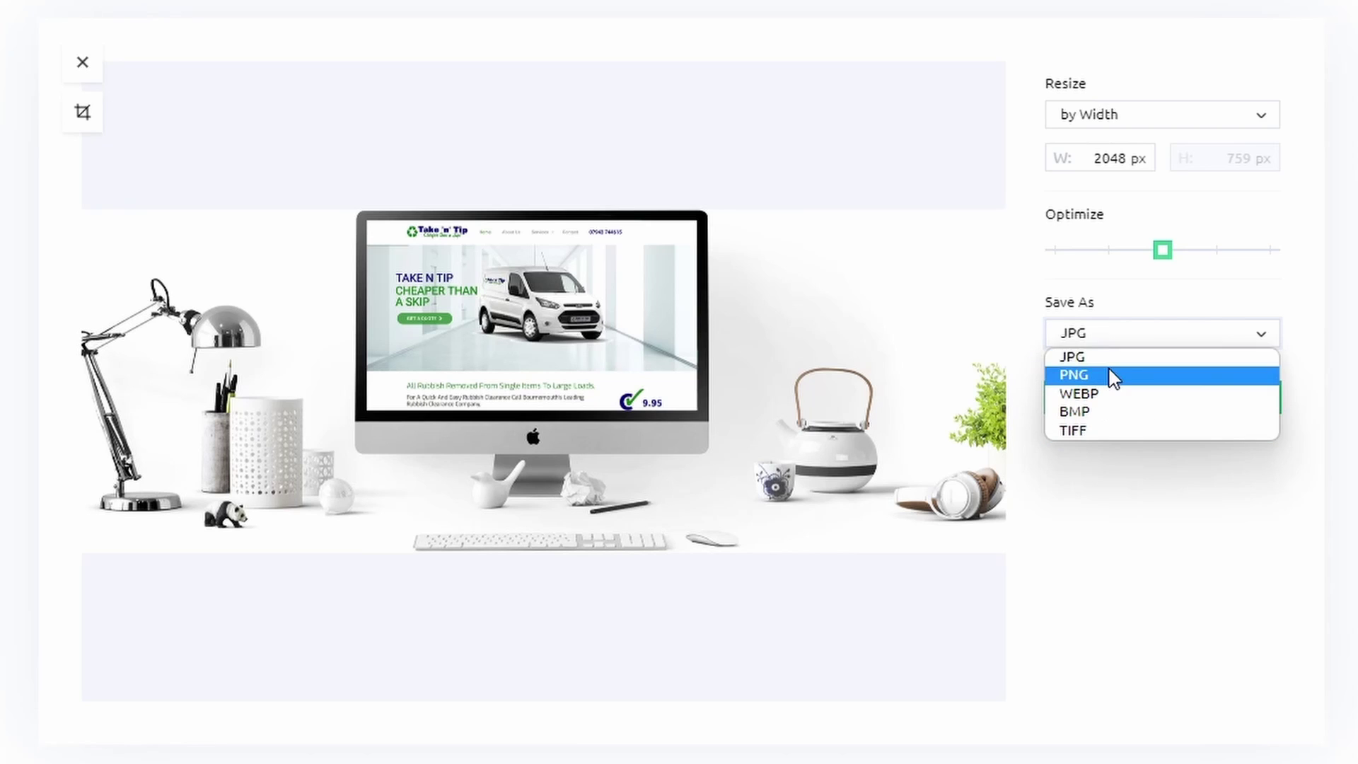
{"action": "left_click", "coordinate": [1237, 295]}
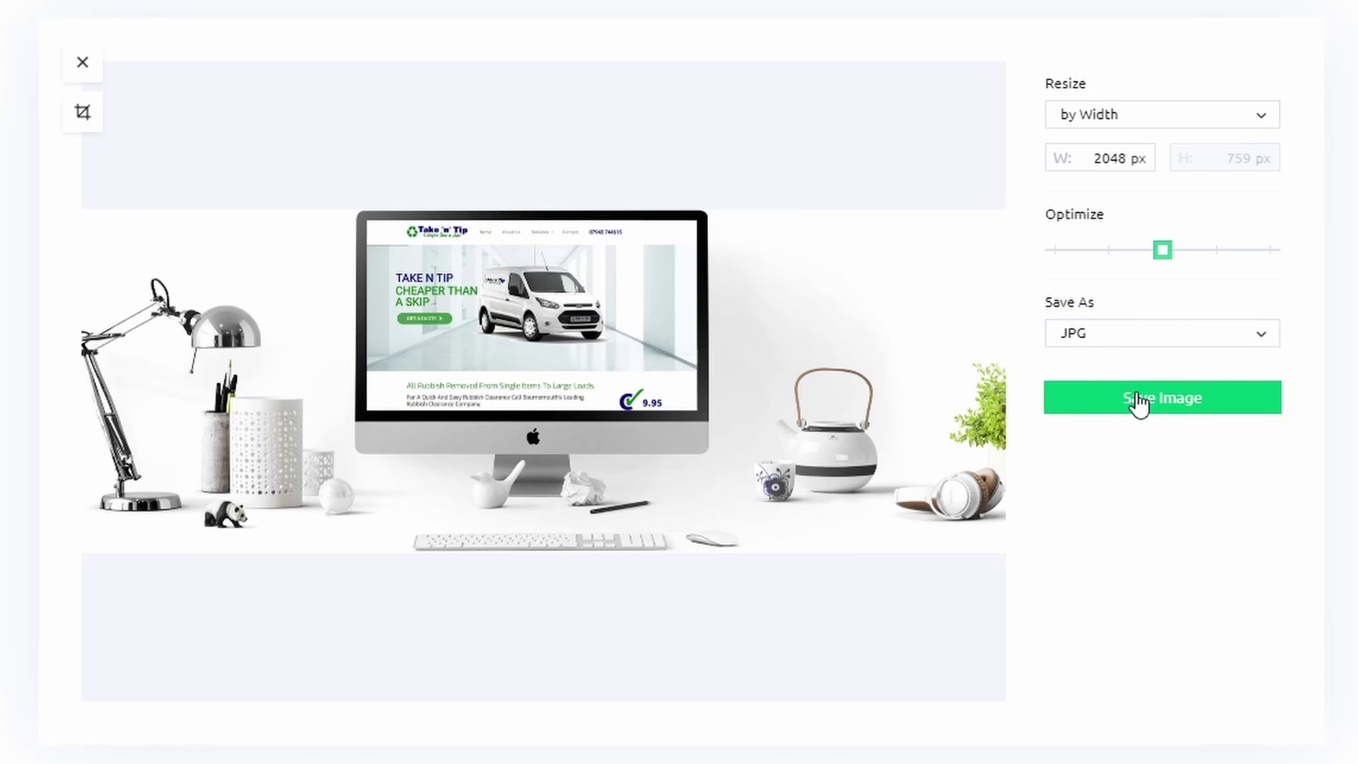
{"action": "left_click", "coordinate": [1177, 405]}
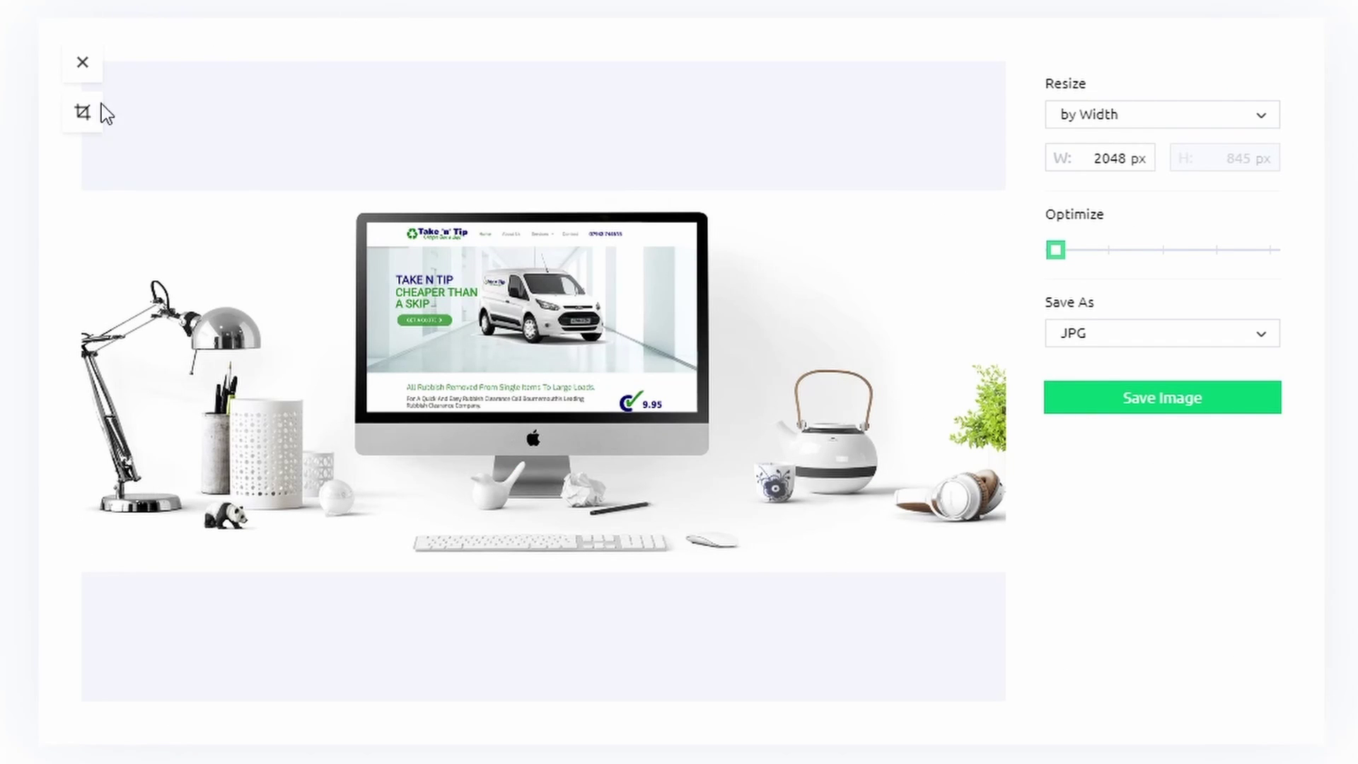
Step: Reframe the crop to 965 × 802 px around the monitor, keyboard and mouse
{"action": "left_click", "coordinate": [87, 124]}
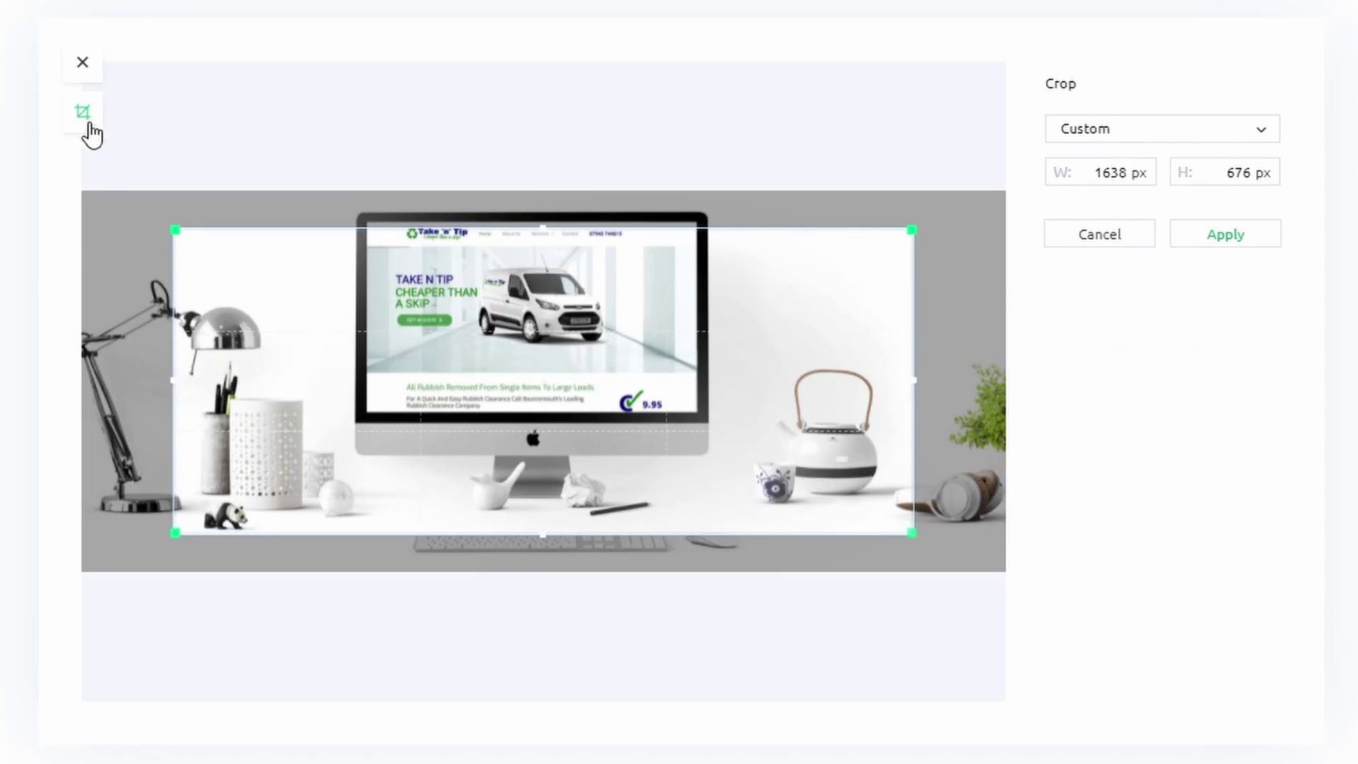
{"action": "left_click_drag", "start_coordinate": [509, 329], "coordinate": [516, 301]}
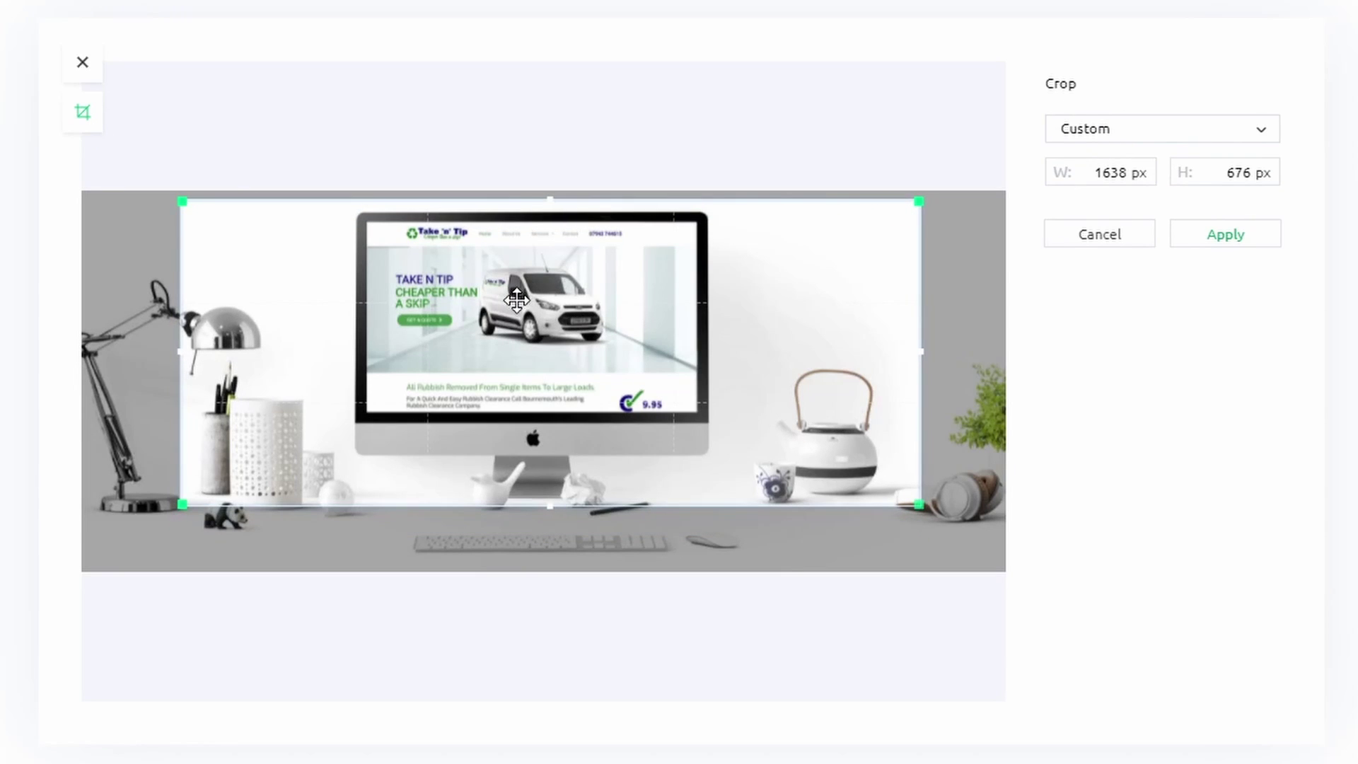
{"action": "left_click_drag", "start_coordinate": [553, 508], "coordinate": [538, 563]}
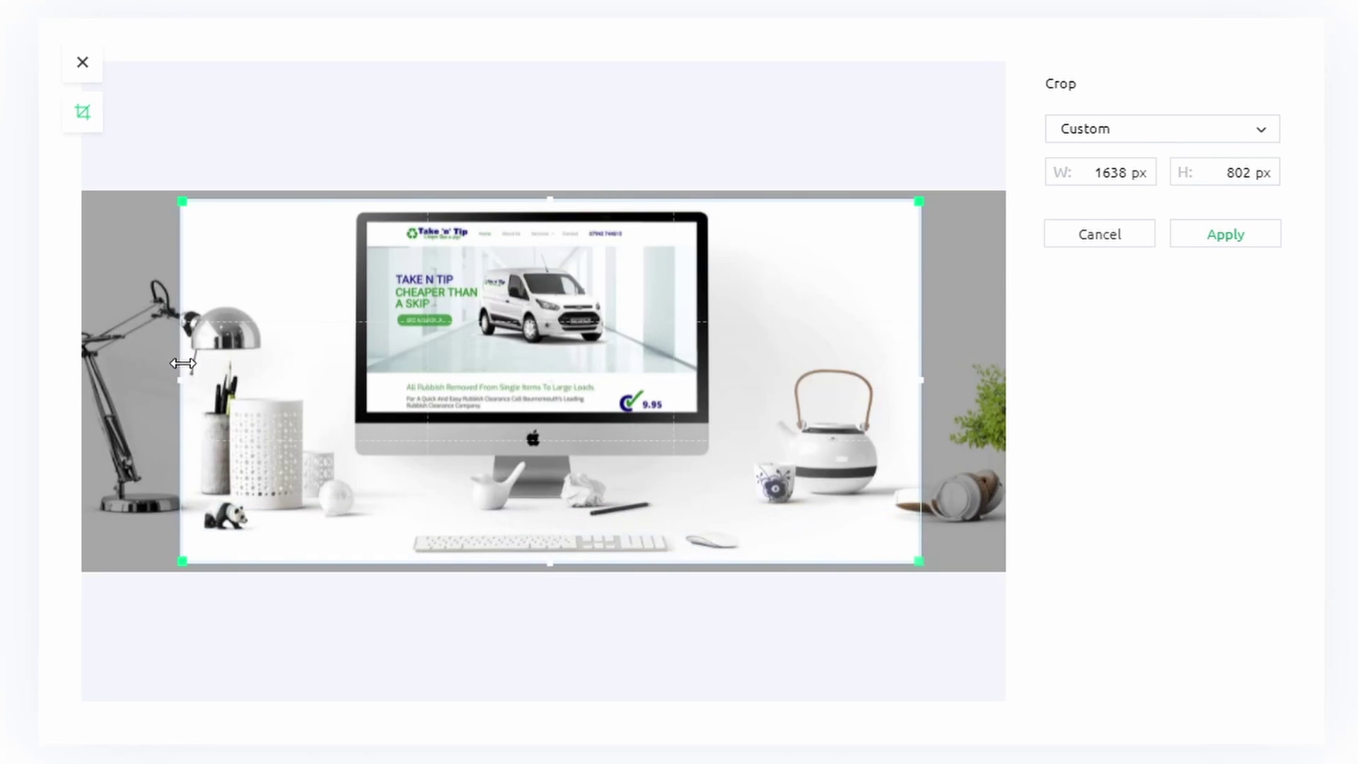
{"action": "left_click_drag", "start_coordinate": [182, 374], "coordinate": [323, 382]}
{"action": "left_click_drag", "start_coordinate": [922, 386], "coordinate": [759, 400]}
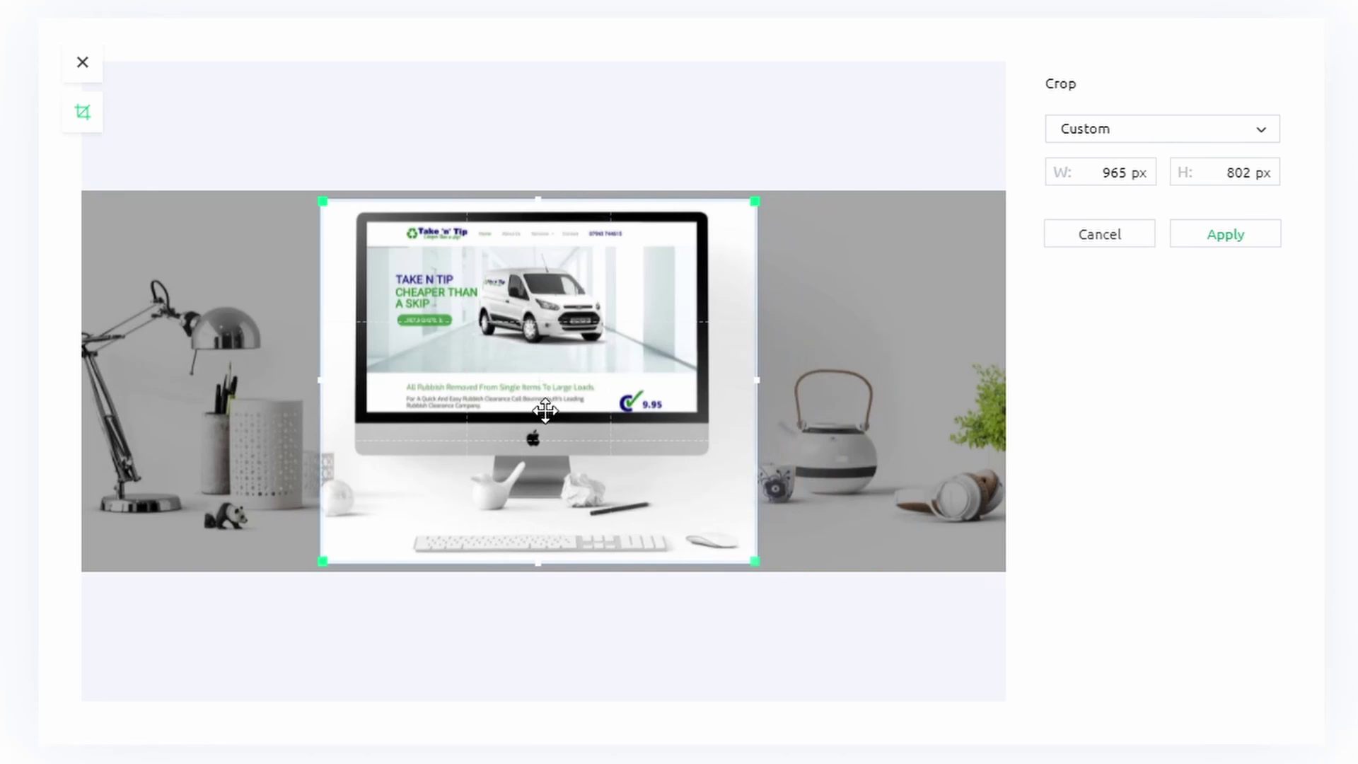
Step: Scroll to the FAQ and expand the answers on safety, convertible formats and converting images
{"action": "scroll", "coordinate": [545, 358], "scroll_direction": "down", "scroll_amount": 5}
{"action": "scroll", "coordinate": [679, 382], "scroll_direction": "down", "scroll_amount": 20}
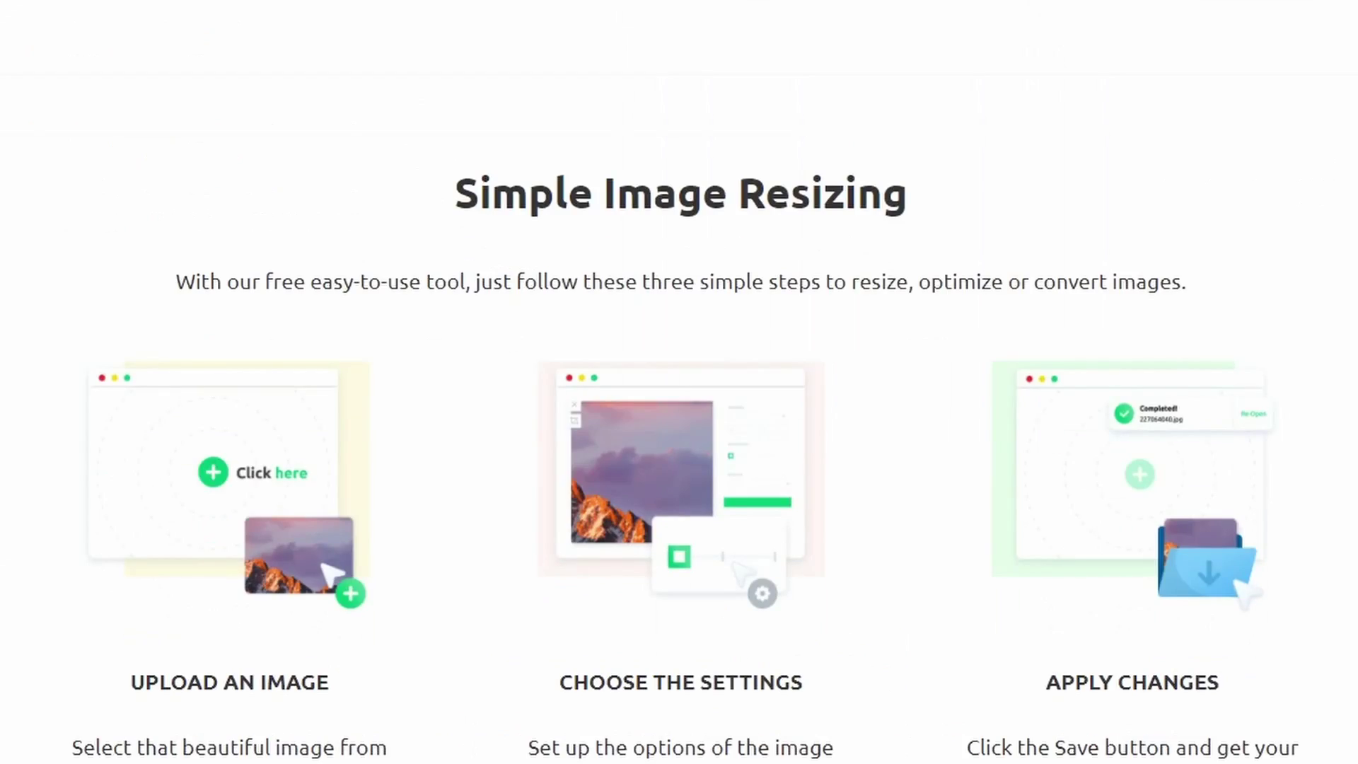
{"action": "scroll", "coordinate": [679, 382], "scroll_direction": "down", "scroll_amount": 20}
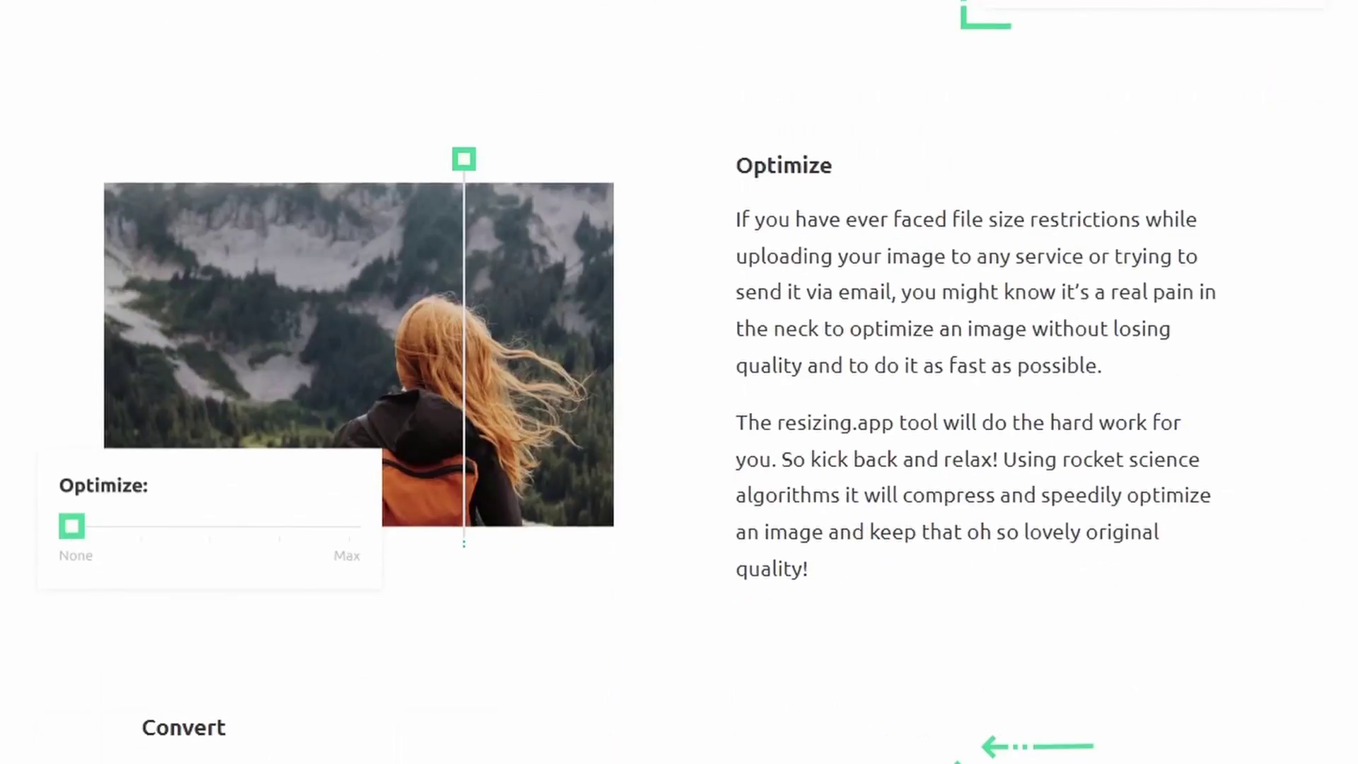
{"action": "scroll", "coordinate": [679, 382], "scroll_direction": "down", "scroll_amount": 4}
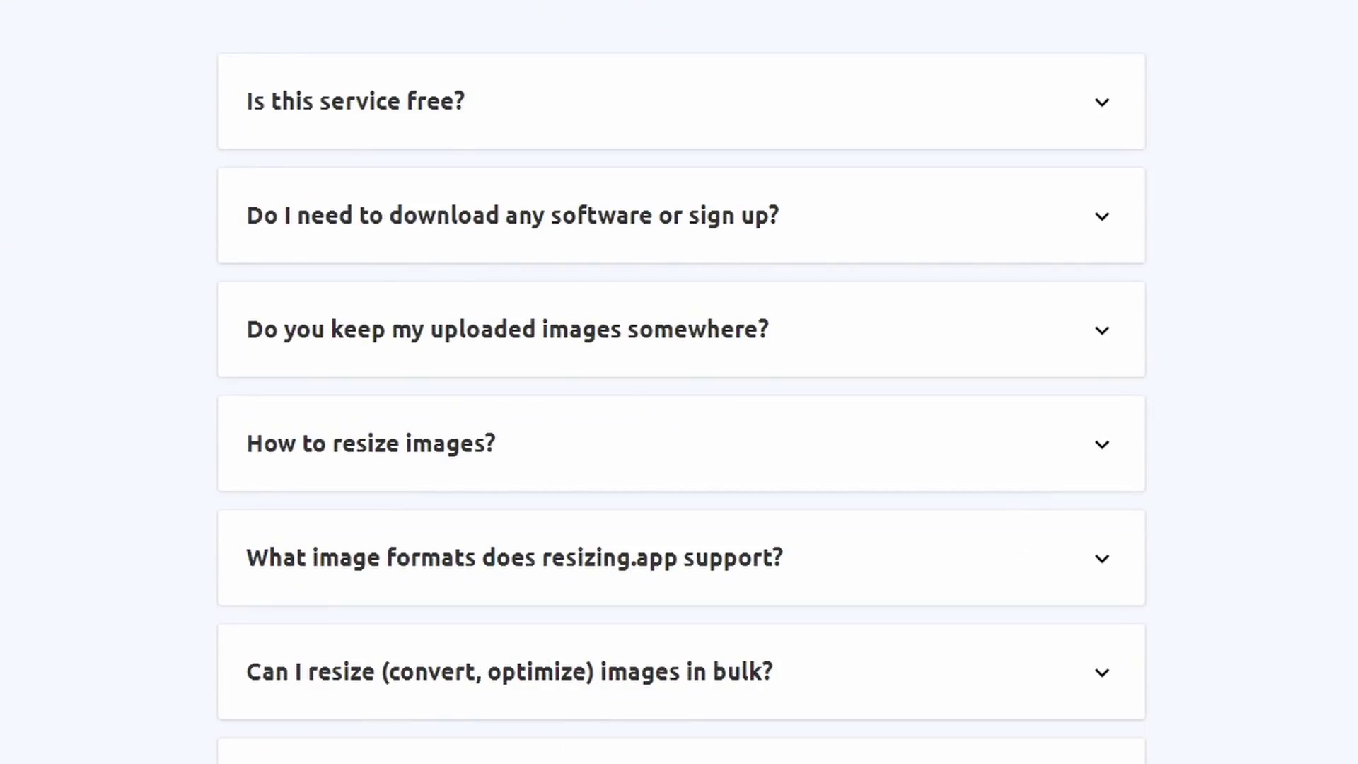
{"action": "scroll", "coordinate": [1096, 113], "scroll_direction": "down", "scroll_amount": 6}
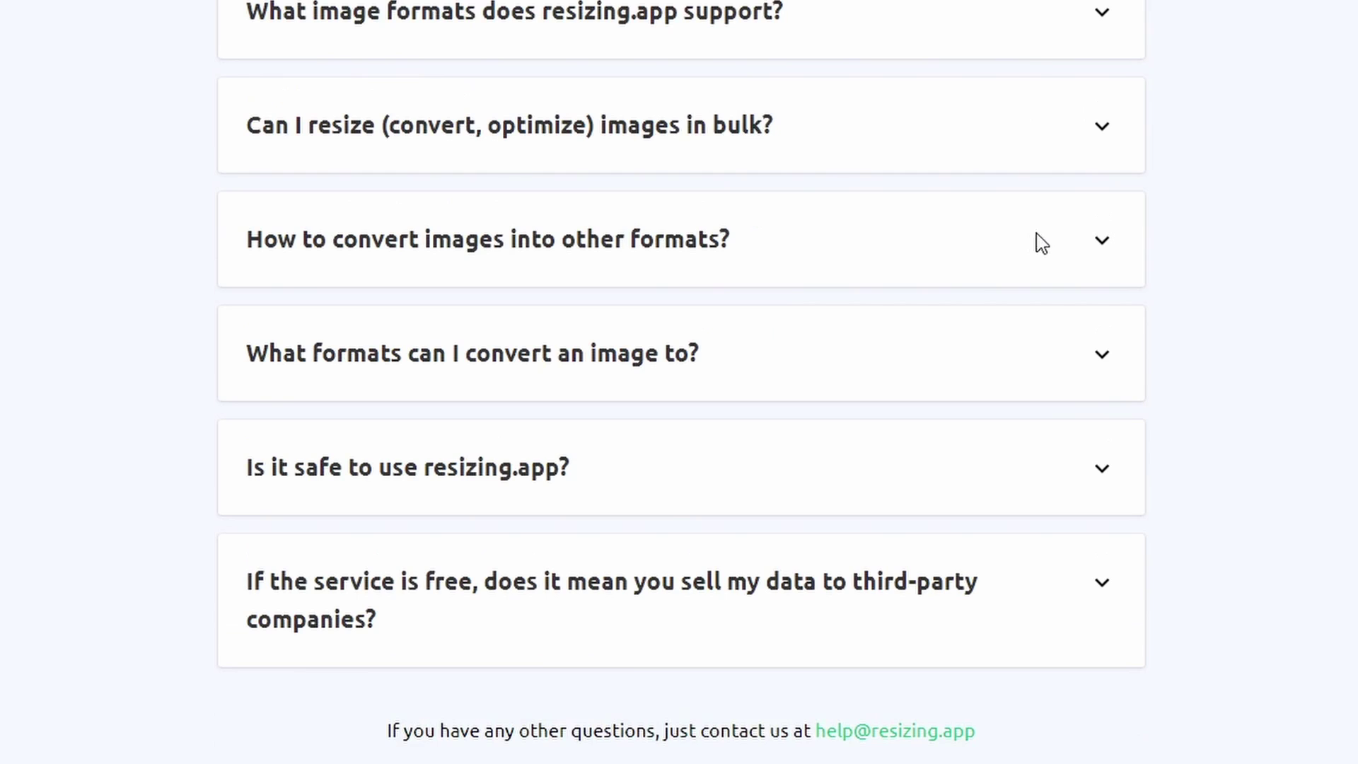
{"action": "left_click", "coordinate": [1105, 472]}
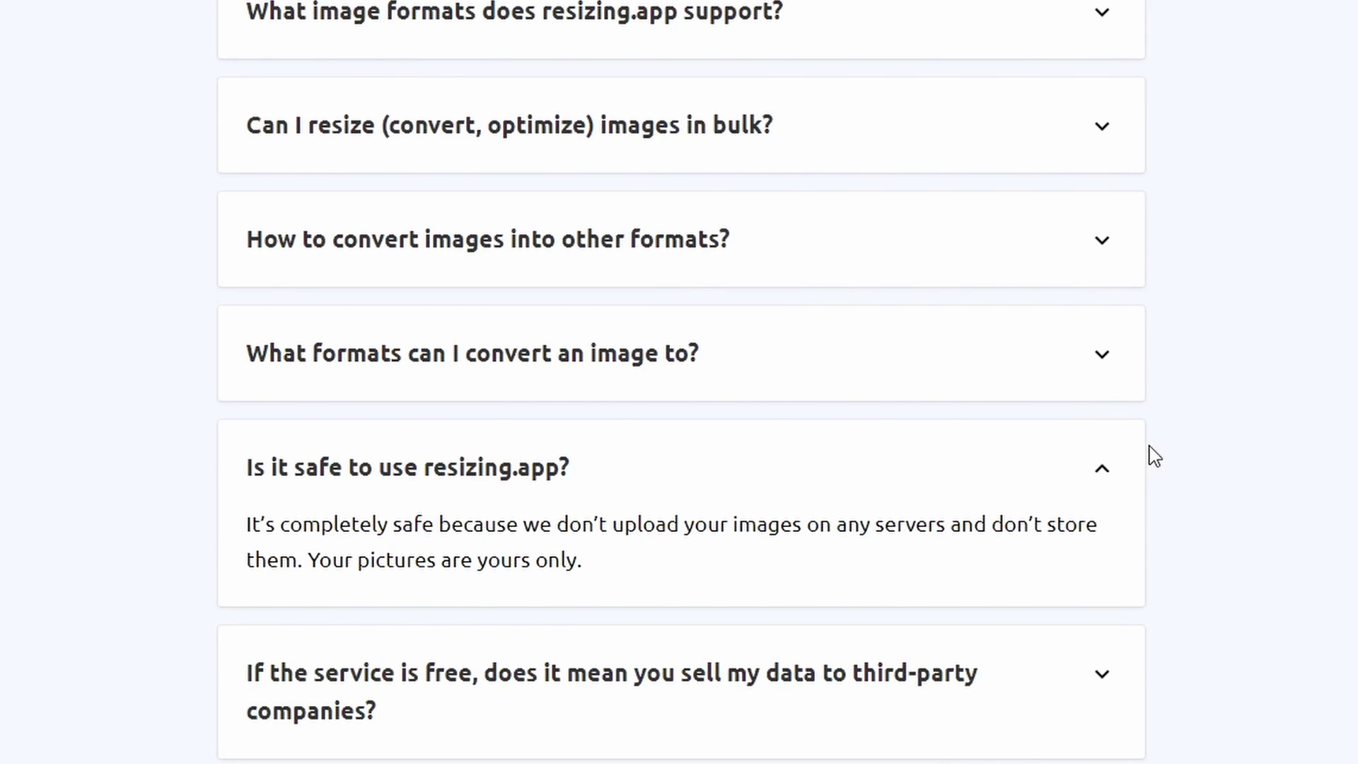
{"action": "left_click", "coordinate": [1108, 367]}
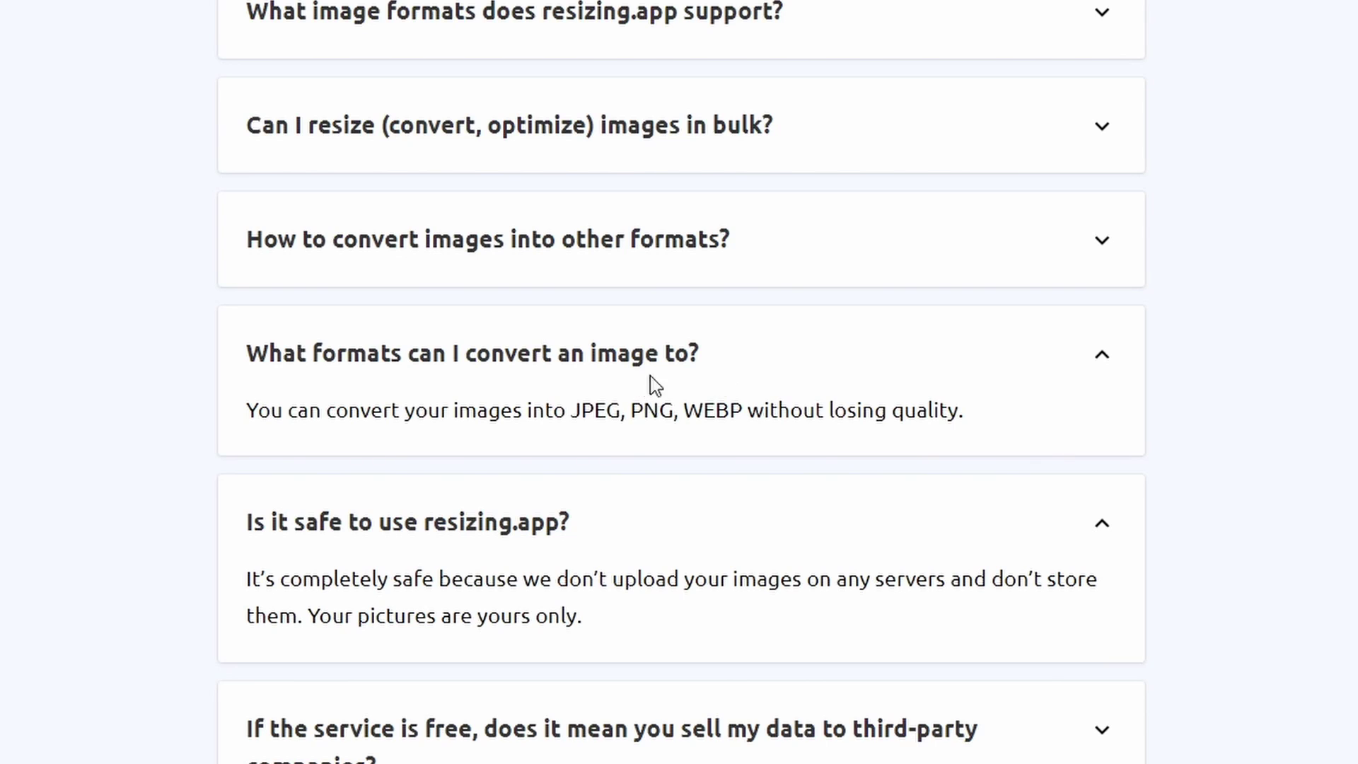
{"action": "left_click", "coordinate": [743, 258]}
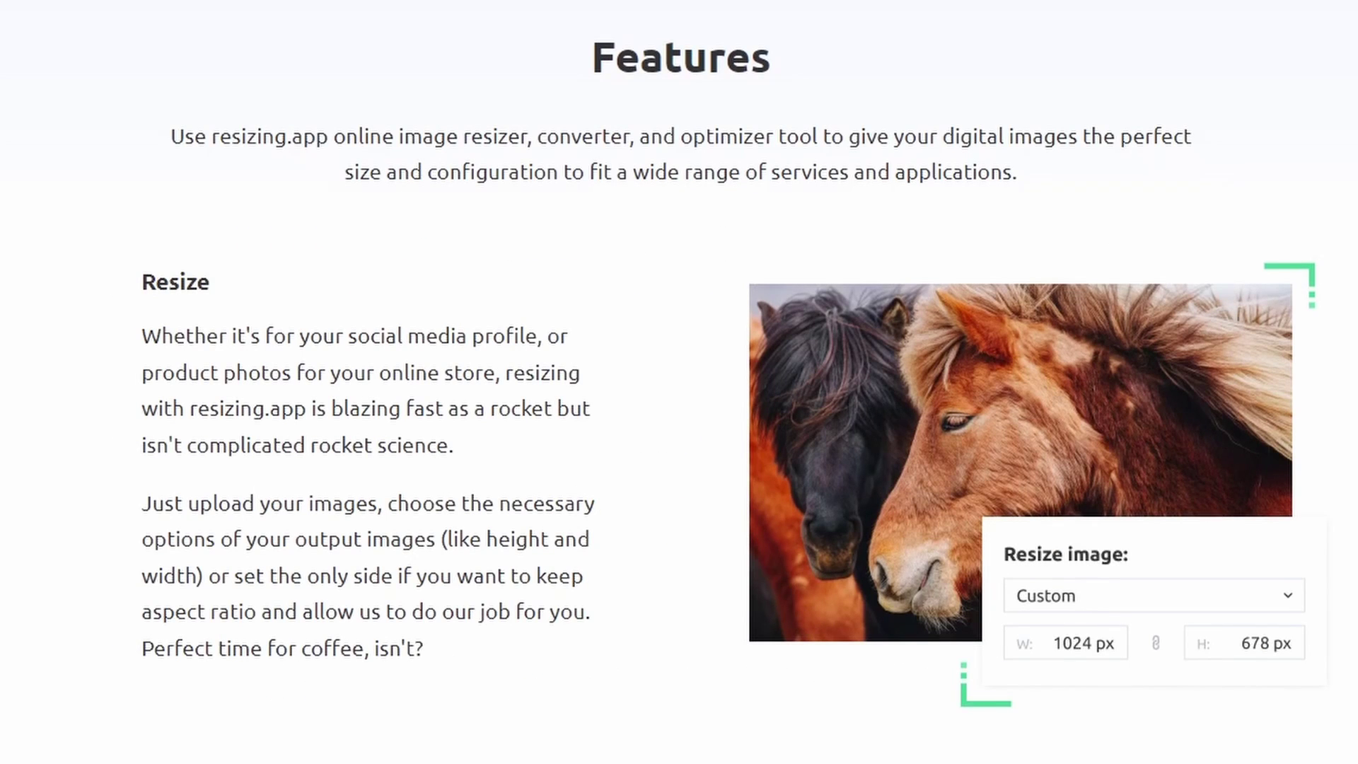
Step: Scroll further down the resizing.app homepage past the FAQ
{"action": "scroll", "coordinate": [679, 382], "scroll_direction": "down", "scroll_amount": 8}
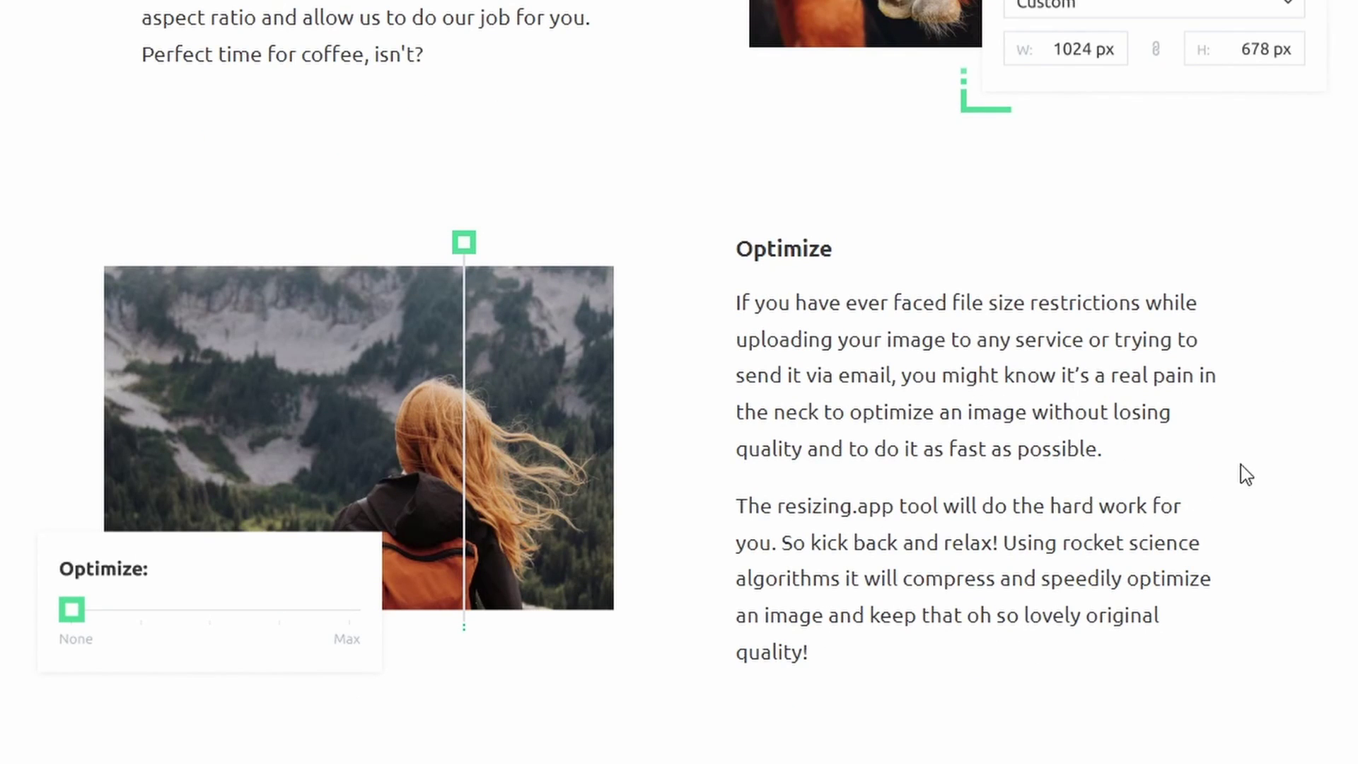
{"action": "scroll", "coordinate": [1246, 465], "scroll_direction": "down", "scroll_amount": 7}
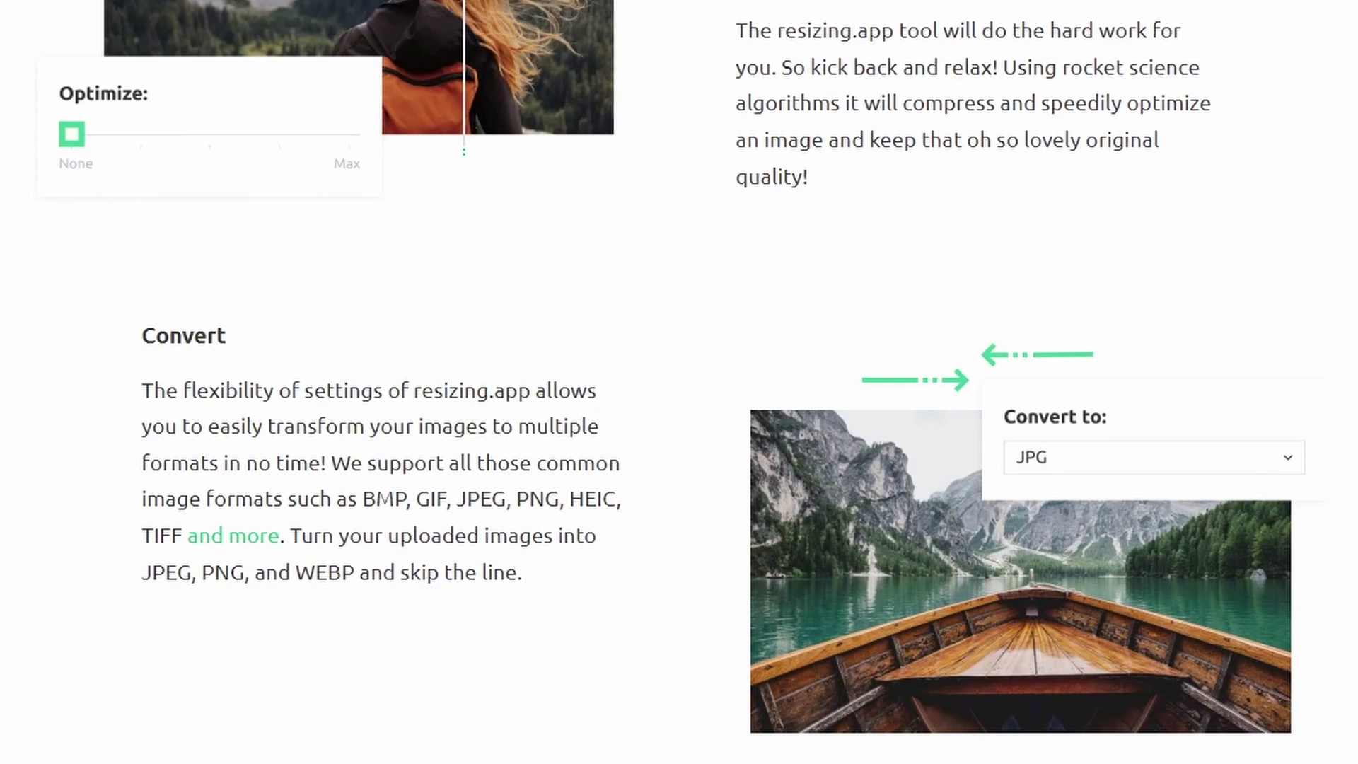
{"action": "scroll", "coordinate": [680, 382], "scroll_direction": "down", "scroll_amount": 8}
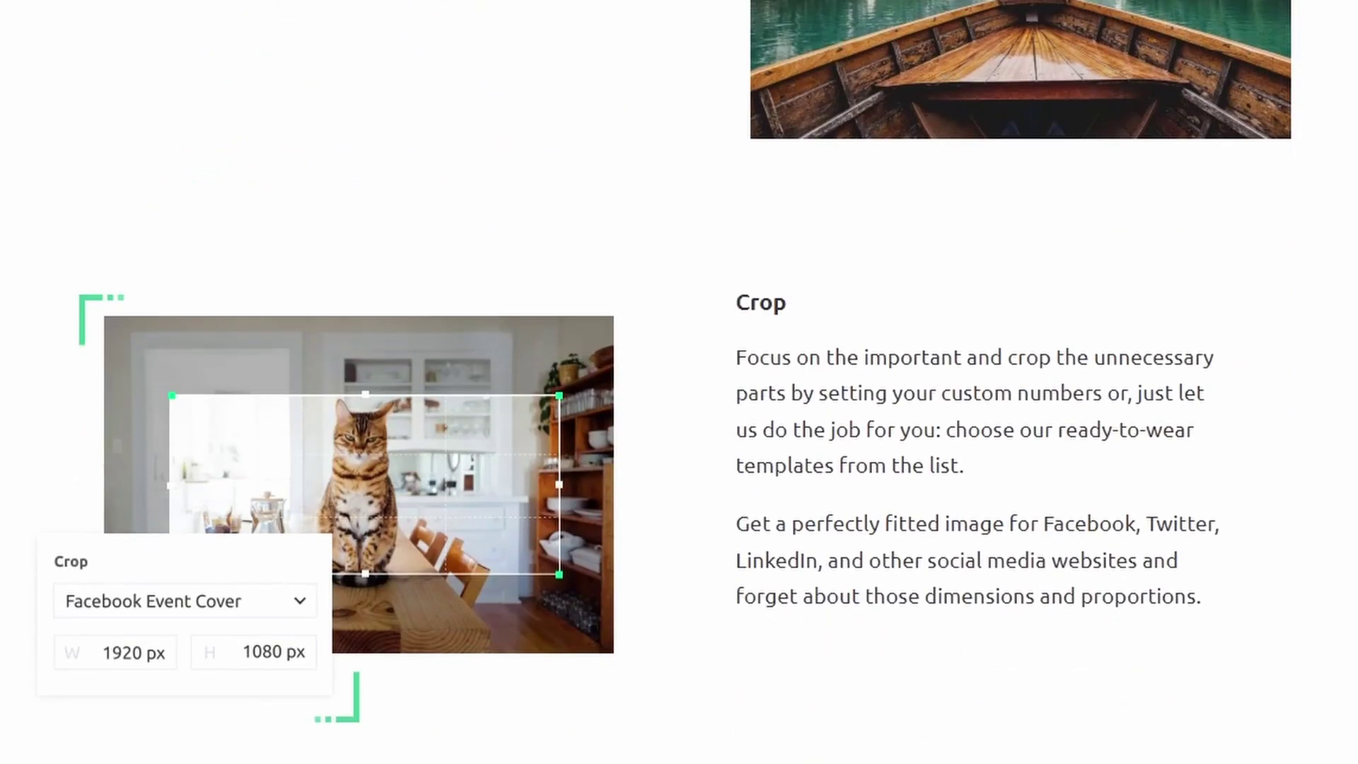
{"action": "scroll", "coordinate": [679, 382], "scroll_direction": "down", "scroll_amount": 13}
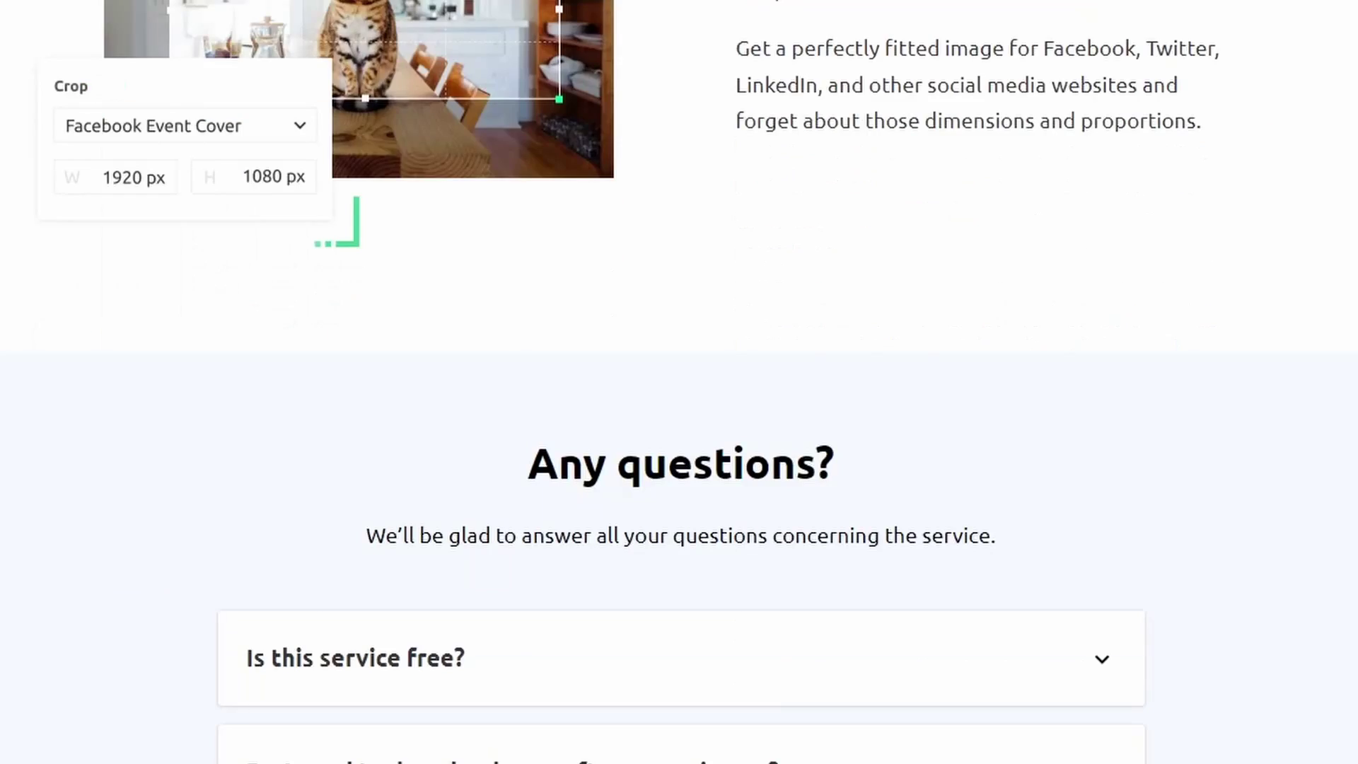